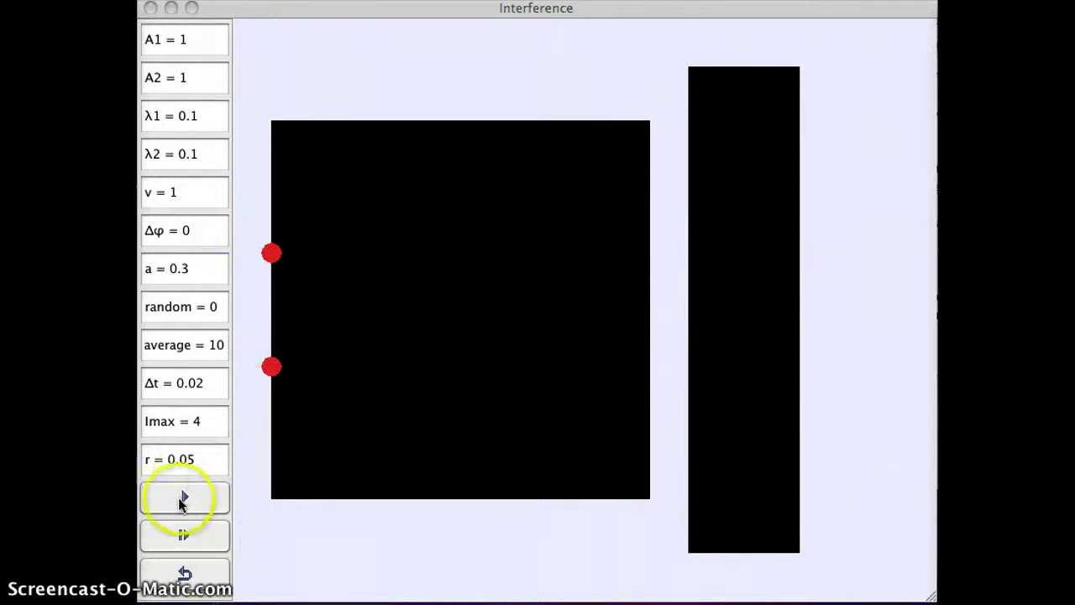
# Run the simulation at λ1 = λ2 = 0.1 and a = 0.3 to show steady, evenly spaced fringes.
pyautogui.click(182, 499)
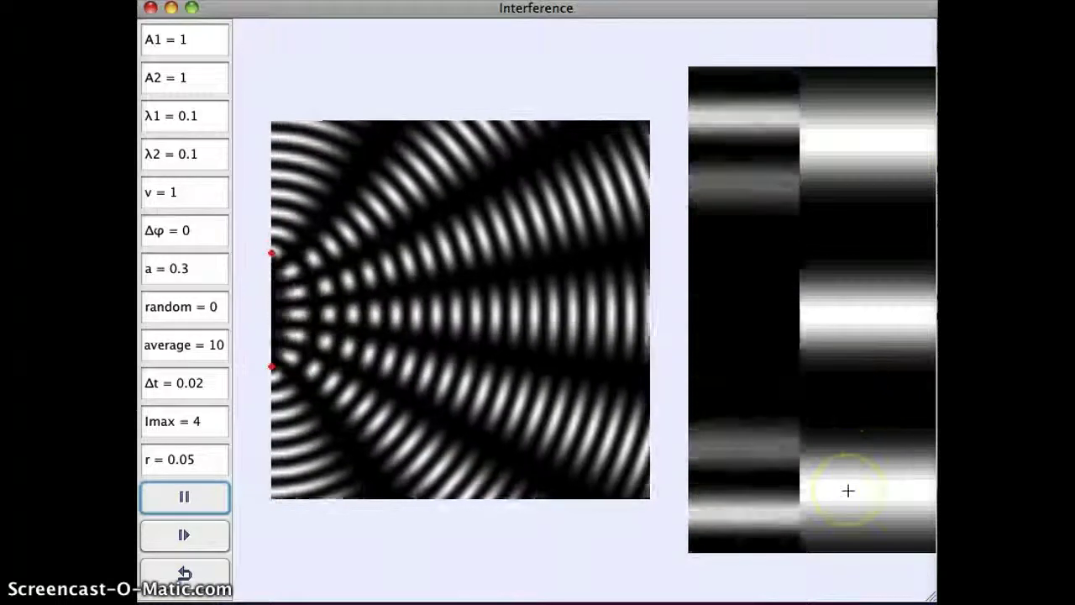
pyautogui.click(852, 408)
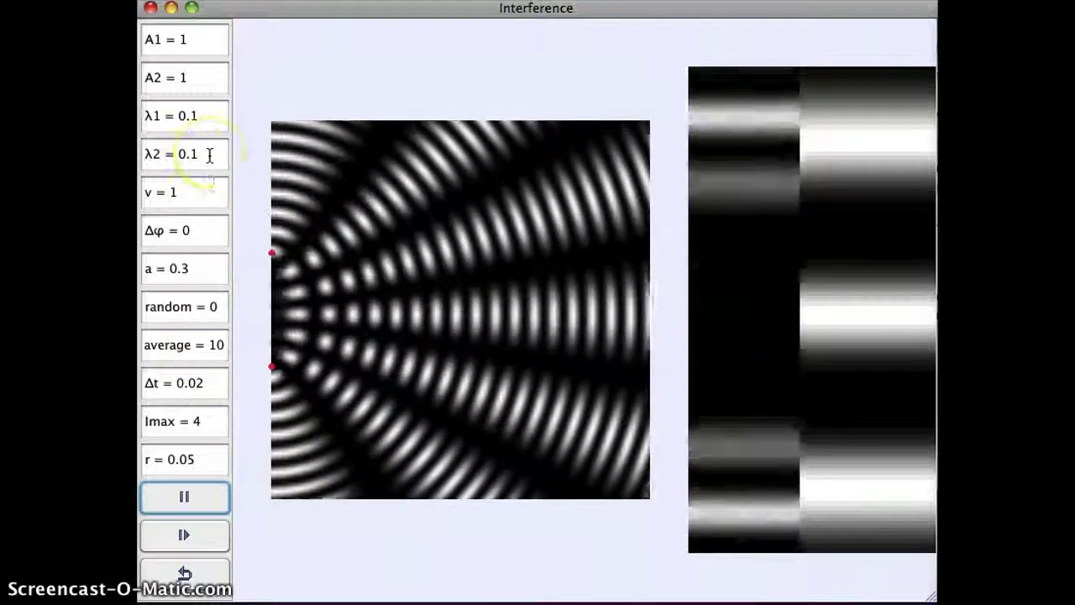
# Change both wavelengths λ1 and λ2 from 0.1 to 0.2 for wider, fewer fringes.
pyautogui.click(208, 115)
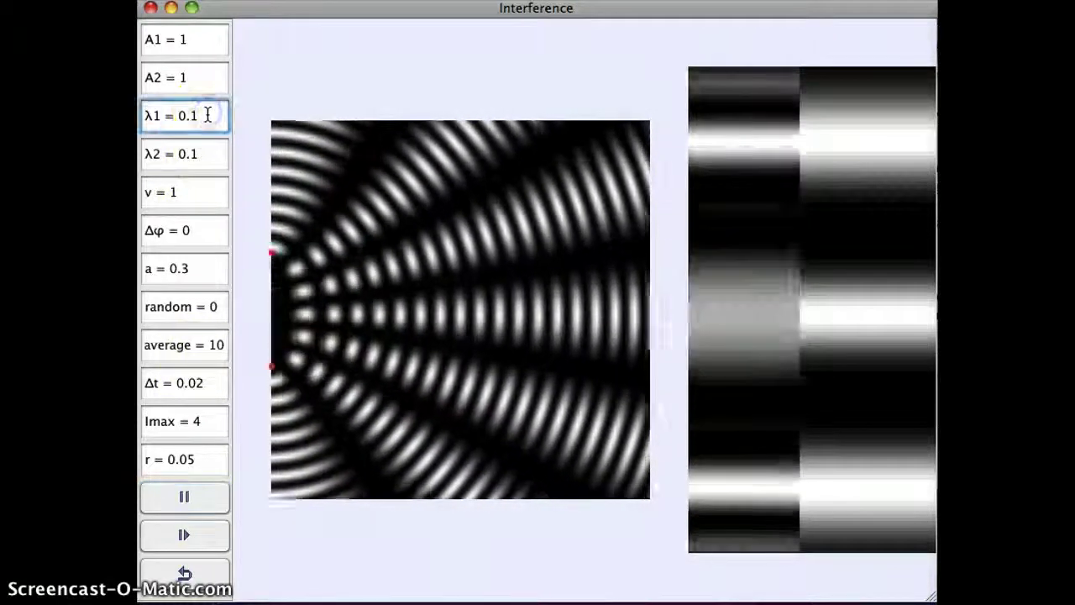
pyautogui.press('BackSpace')
pyautogui.write('2')
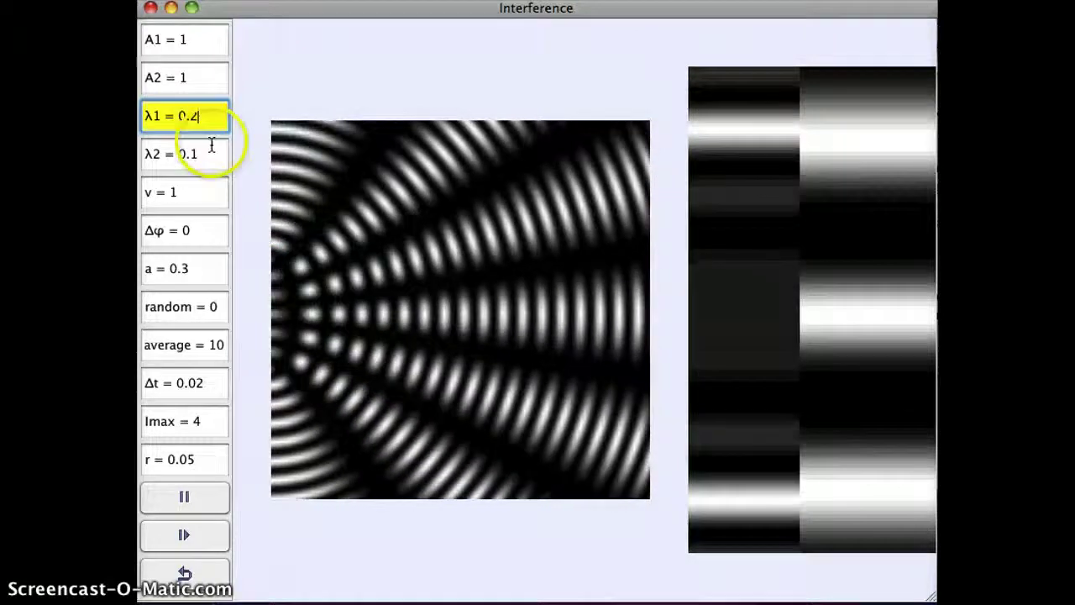
pyautogui.click(219, 154)
pyautogui.press('BackSpace')
pyautogui.write('2')
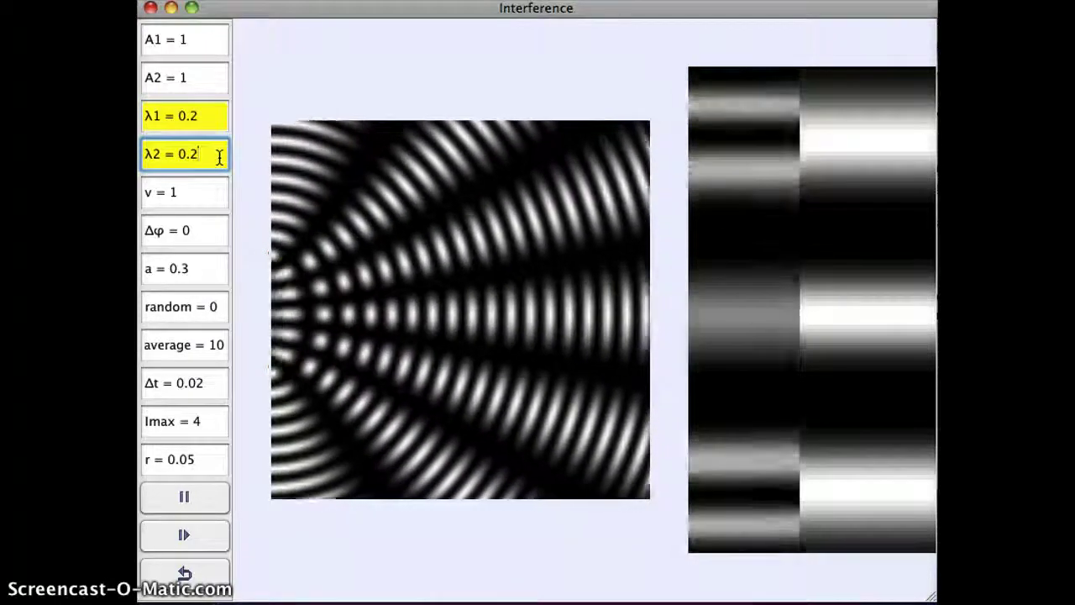
pyautogui.press('Return')
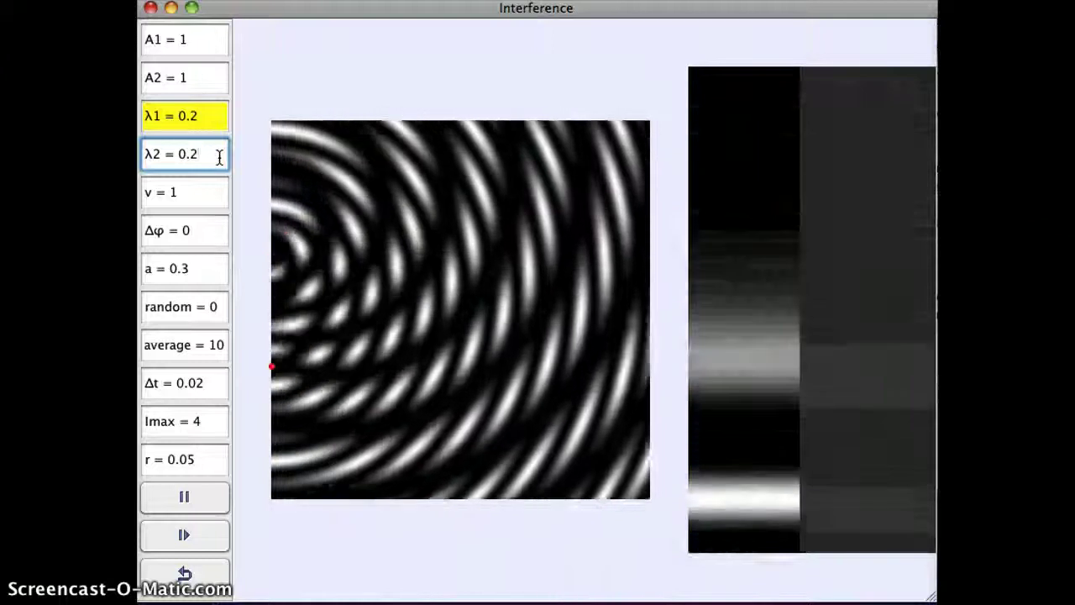
pyautogui.press('Return')
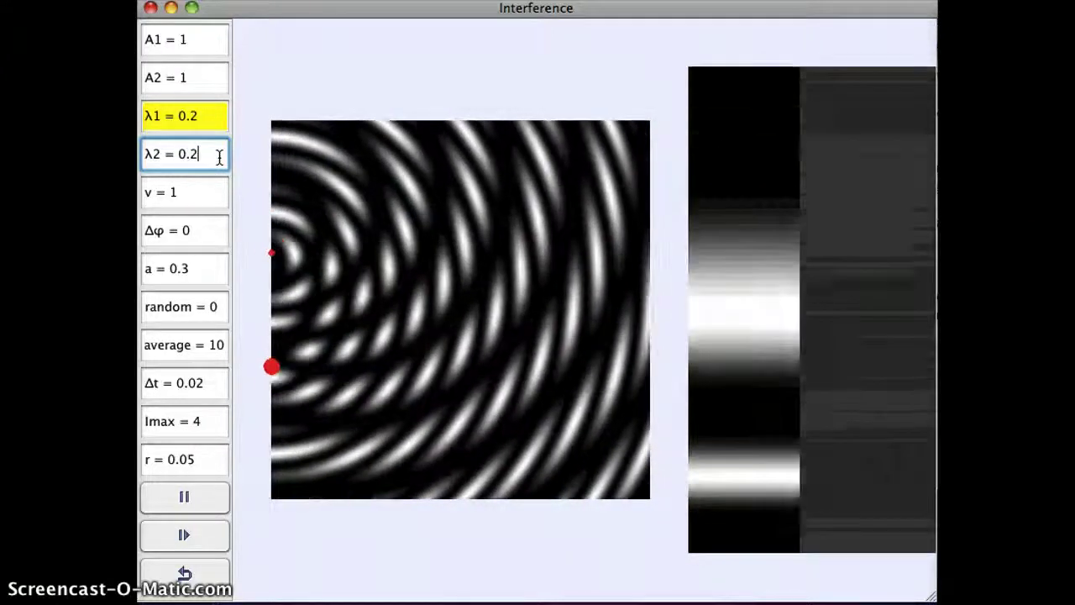
pyautogui.click(216, 117)
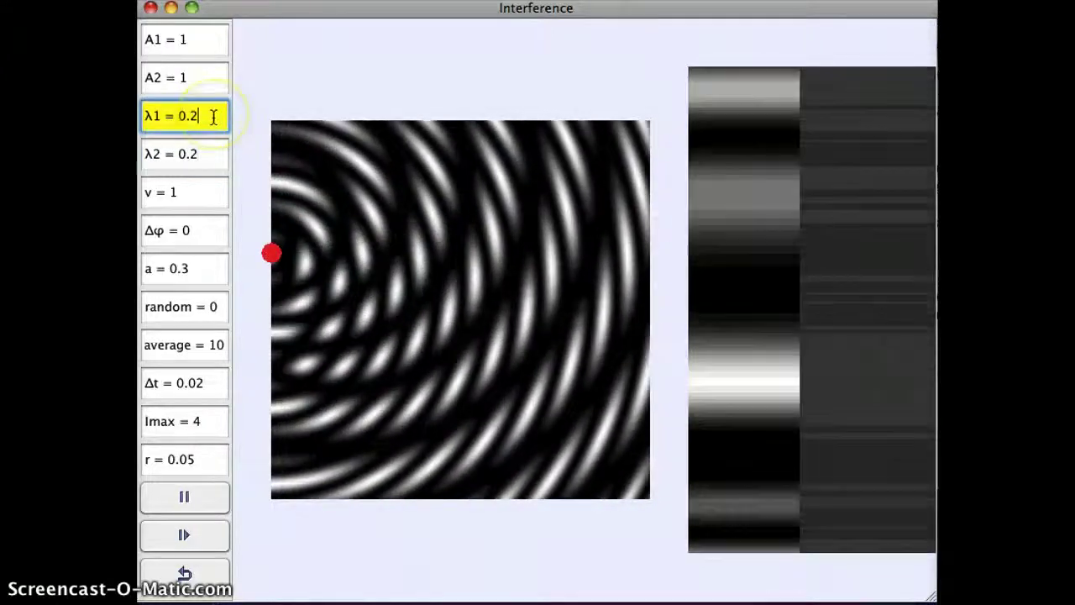
pyautogui.press('Return')
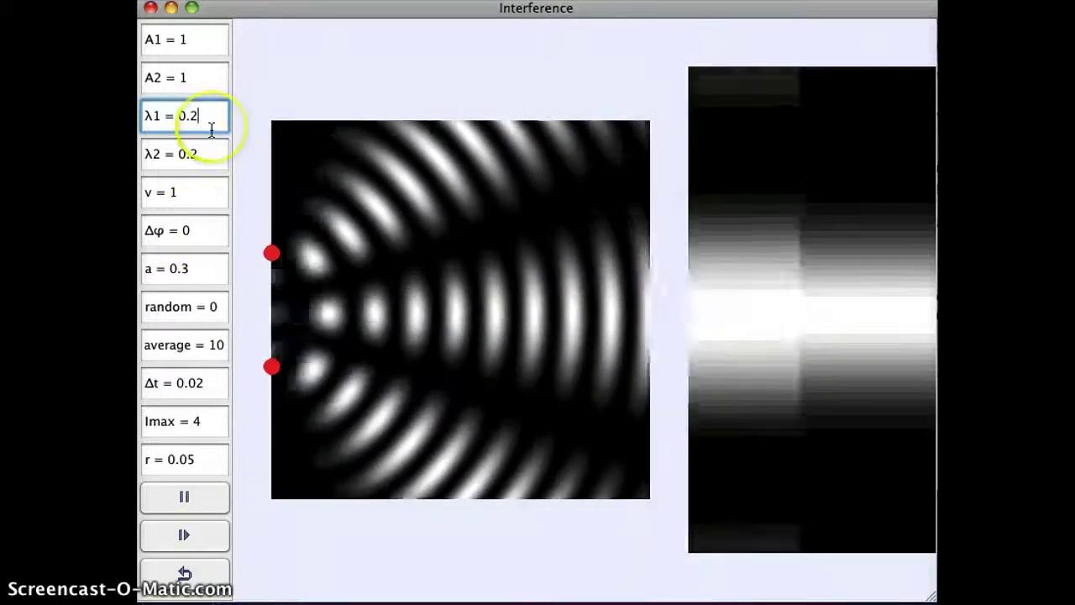
# Reset λ1 to 0.1 while keeping λ2 at 0.2.
pyautogui.press('BackSpace')
pyautogui.write('1')
pyautogui.press('Return')
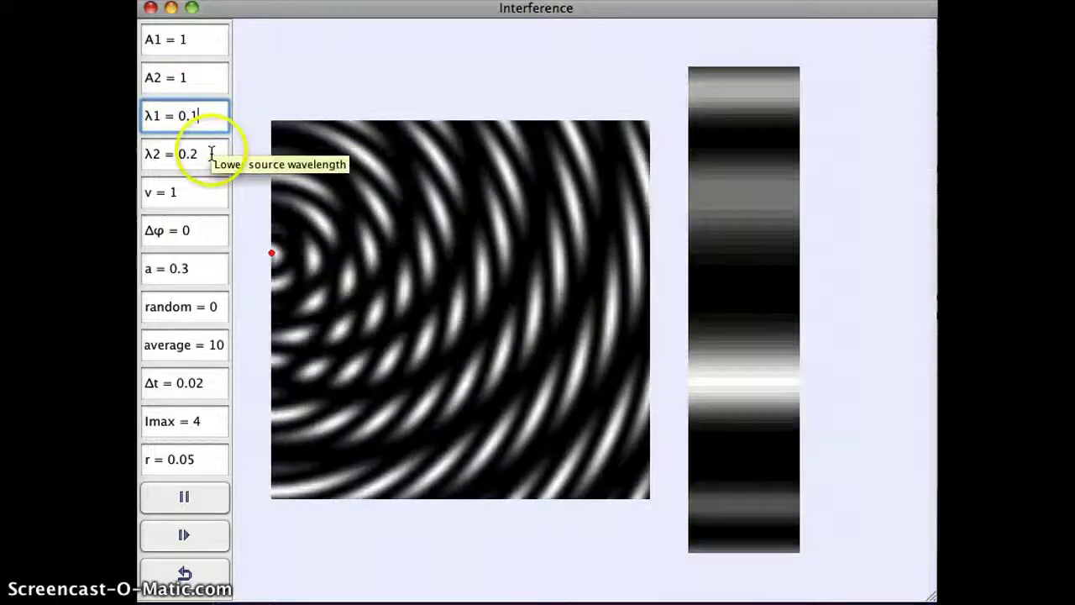
pyautogui.click(211, 153)
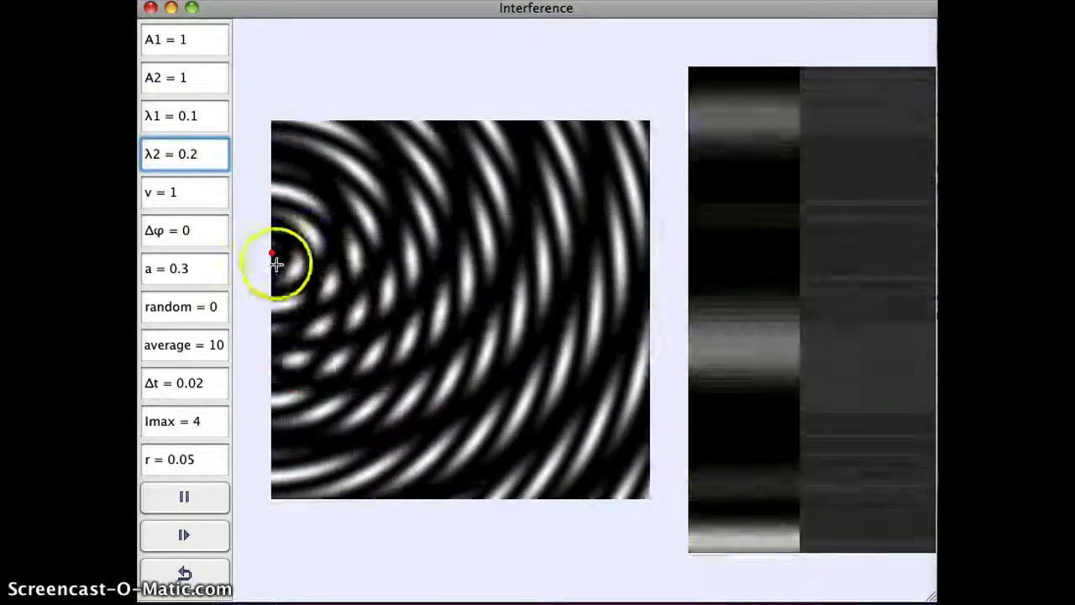
# Drag across the wave field and screen panel to inspect the drifting bright bands.
pyautogui.moveTo(276, 264); pyautogui.dragTo(267, 323)
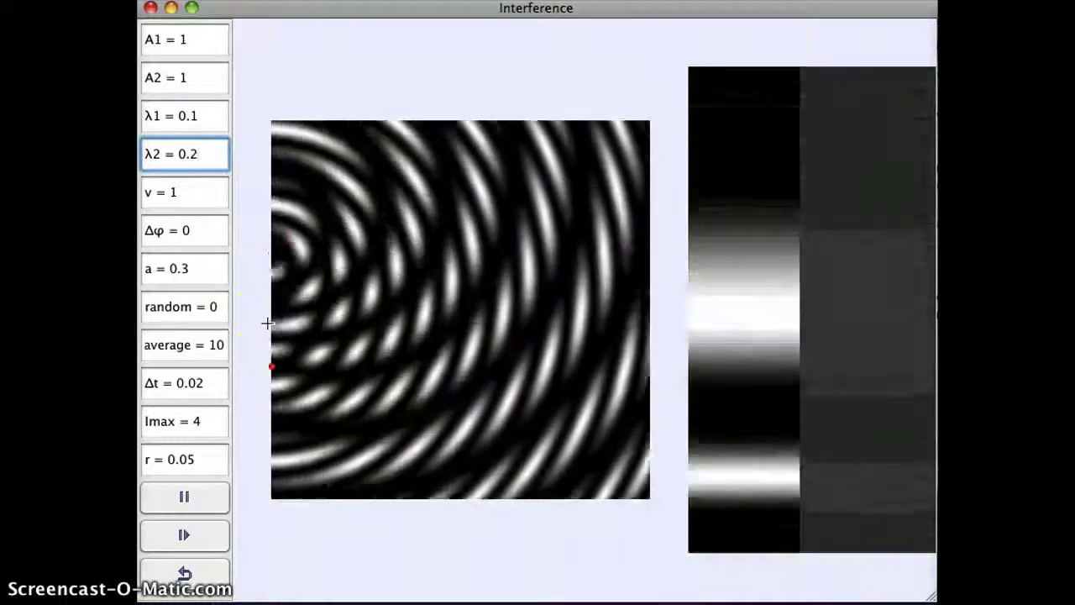
pyautogui.moveTo(709, 311)
pyautogui.mouseDown()
pyautogui.moveTo(705, 145)
pyautogui.moveTo(713, 300)
pyautogui.moveTo(710, 182)
pyautogui.moveTo(698, 386)
pyautogui.mouseUp()
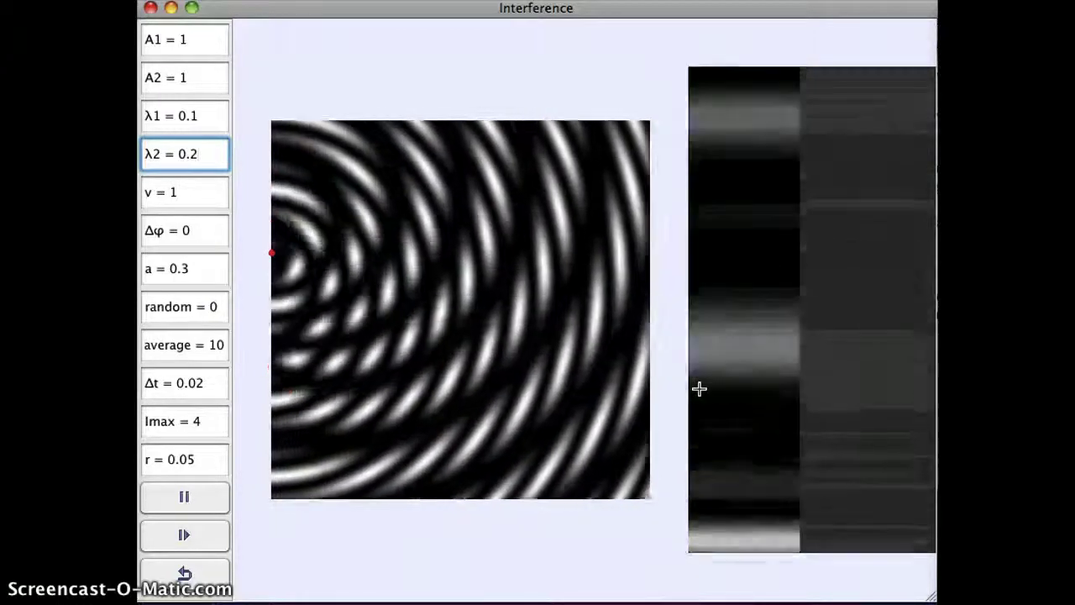
pyautogui.moveTo(903, 420); pyautogui.dragTo(874, 456)
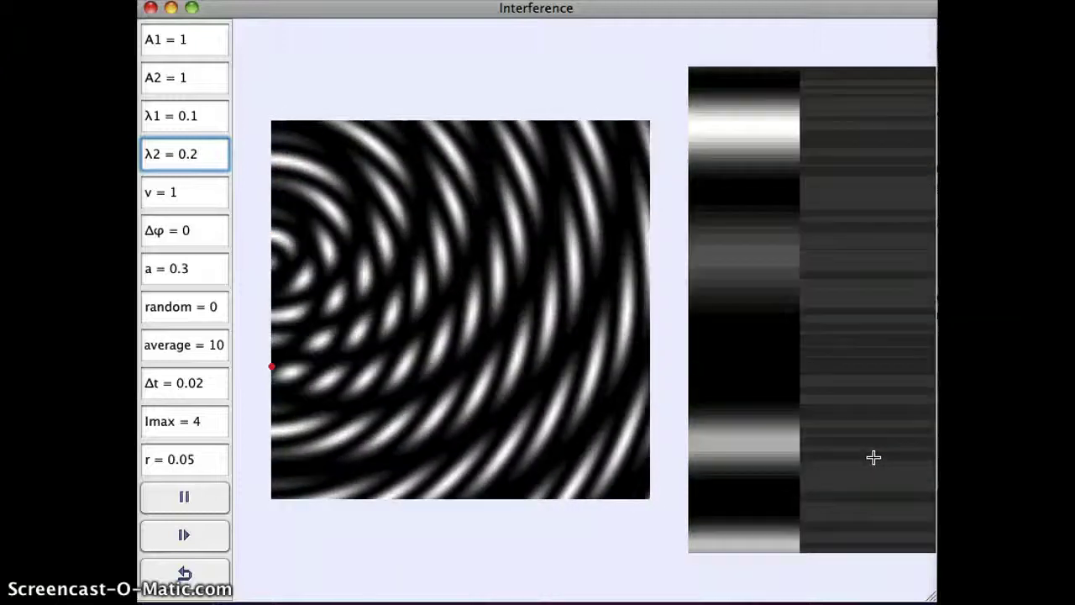
pyautogui.moveTo(847, 246); pyautogui.dragTo(845, 169)
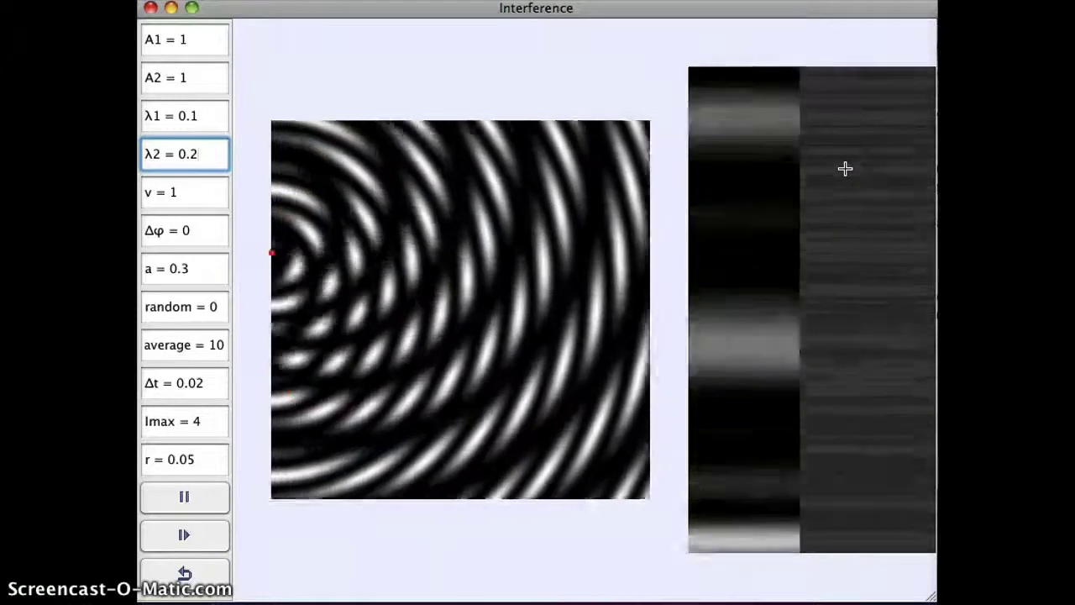
pyautogui.click(828, 159)
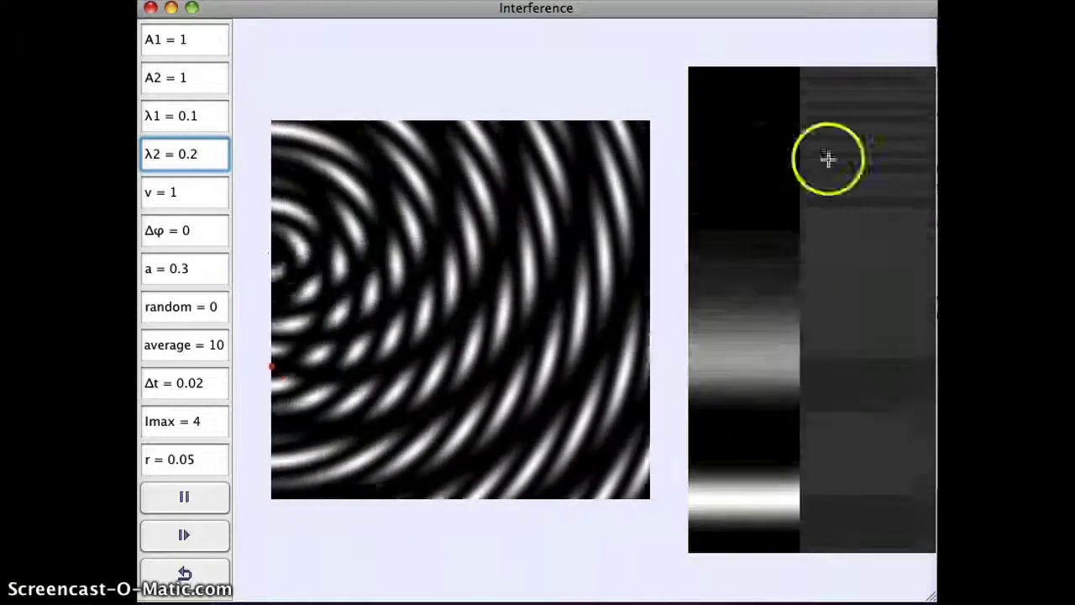
pyautogui.moveTo(828, 159)
pyautogui.mouseDown()
pyautogui.moveTo(351, 232)
pyautogui.moveTo(299, 188)
pyautogui.mouseUp()
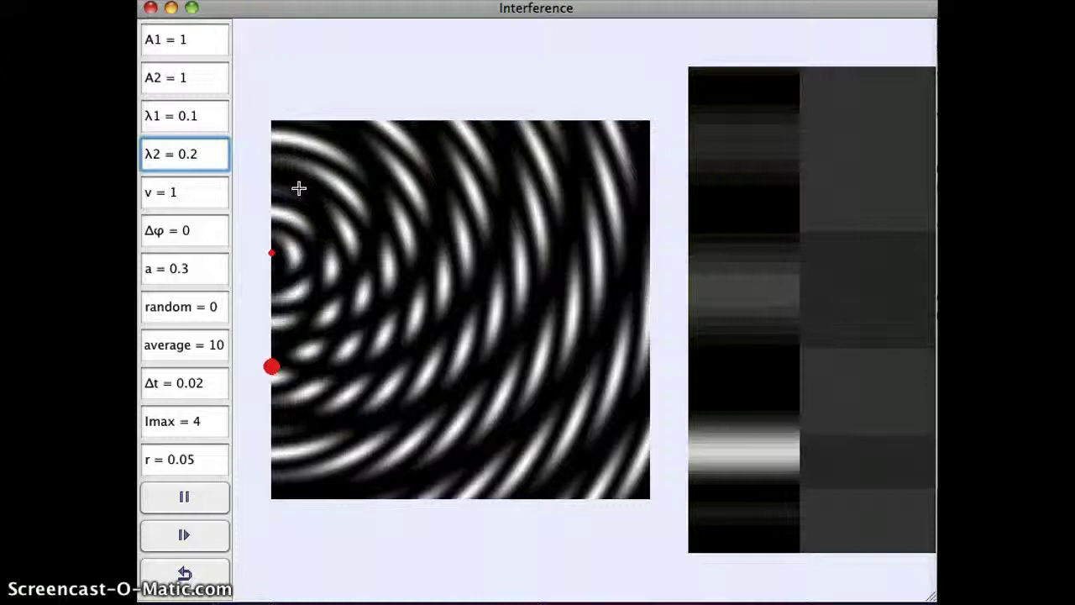
# Restore λ2 to 0.1 and raise the source spacing a from 0.3 to 0.5.
pyautogui.press('BackSpace')
pyautogui.write('1')
pyautogui.press('Return')
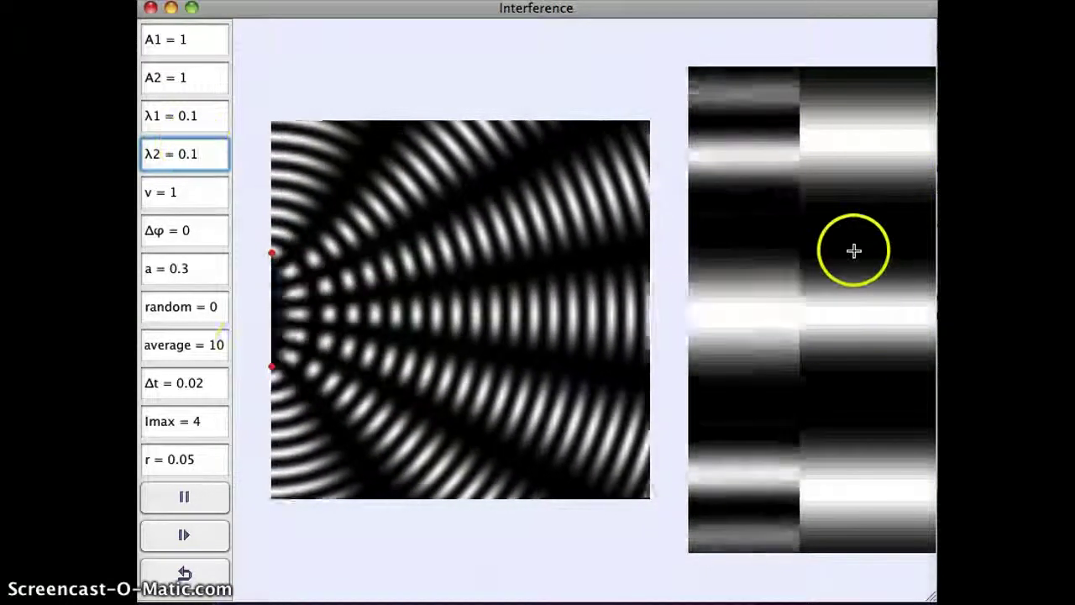
pyautogui.click(211, 274)
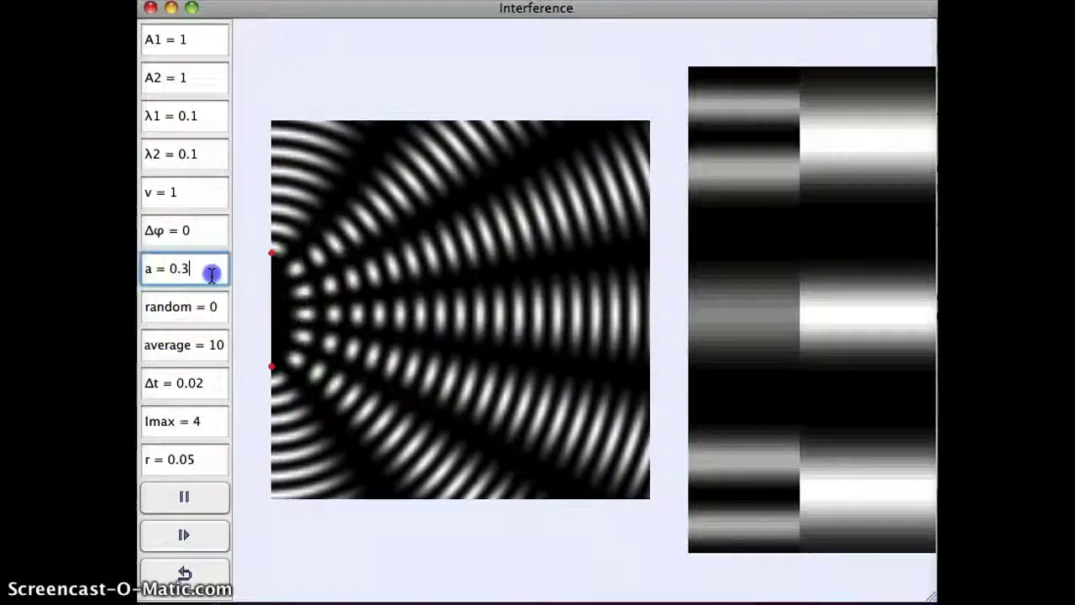
pyautogui.press('BackSpace')
pyautogui.write('5')
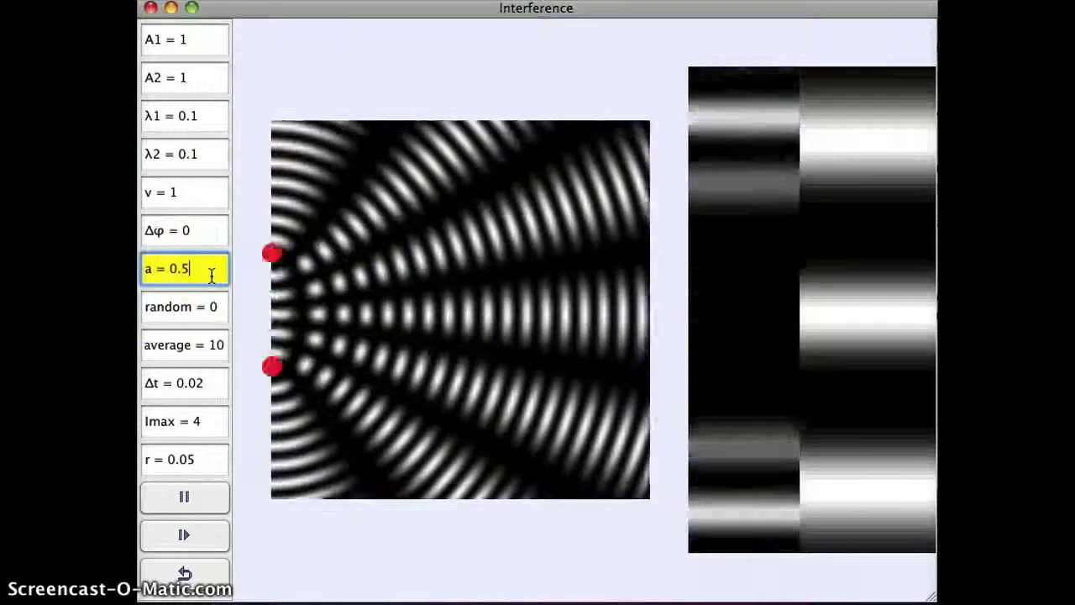
pyautogui.press('Return')
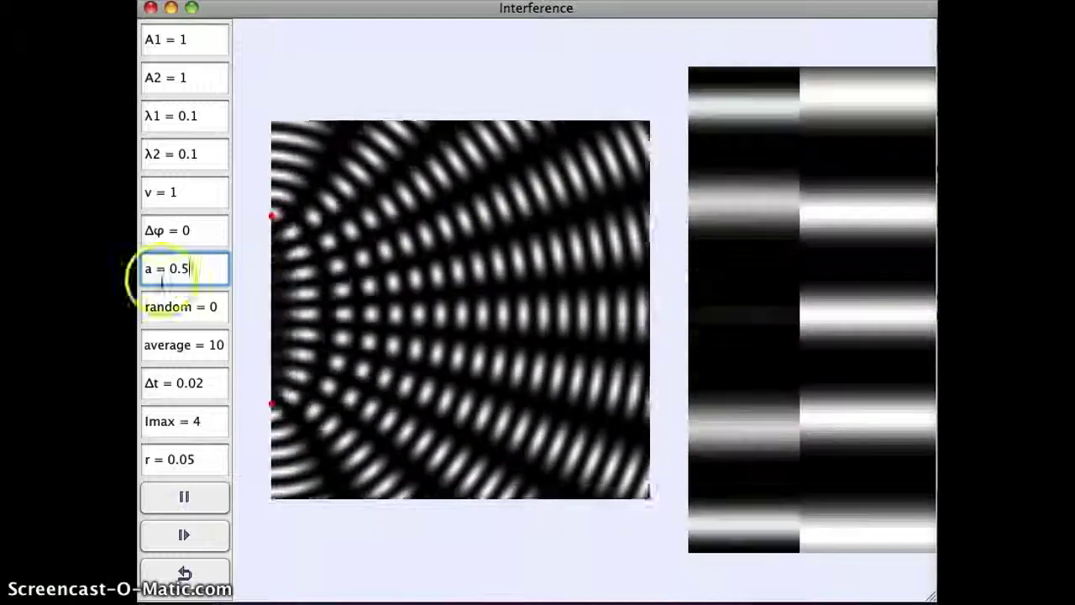
# Try a 90-degree phase difference Δφ and observe the shifted pattern.
pyautogui.click(211, 234)
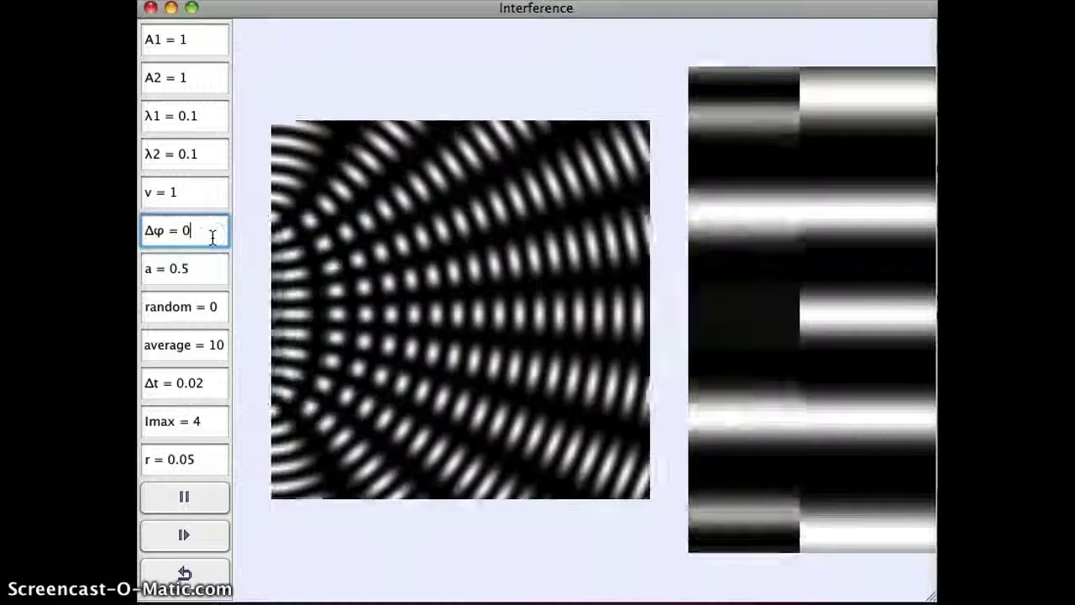
pyautogui.press('BackSpace')
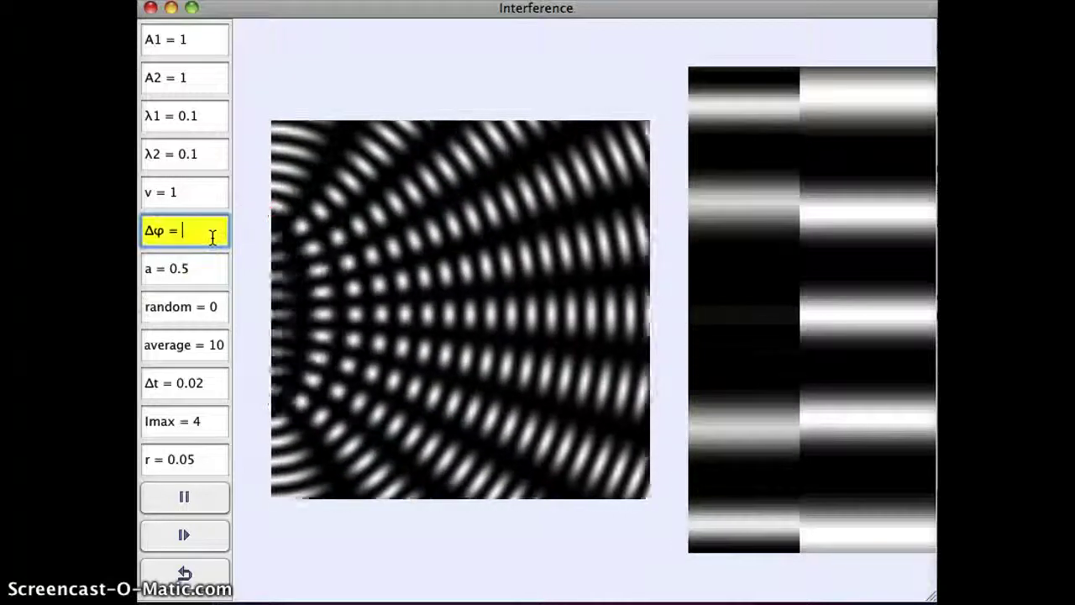
pyautogui.write('90')
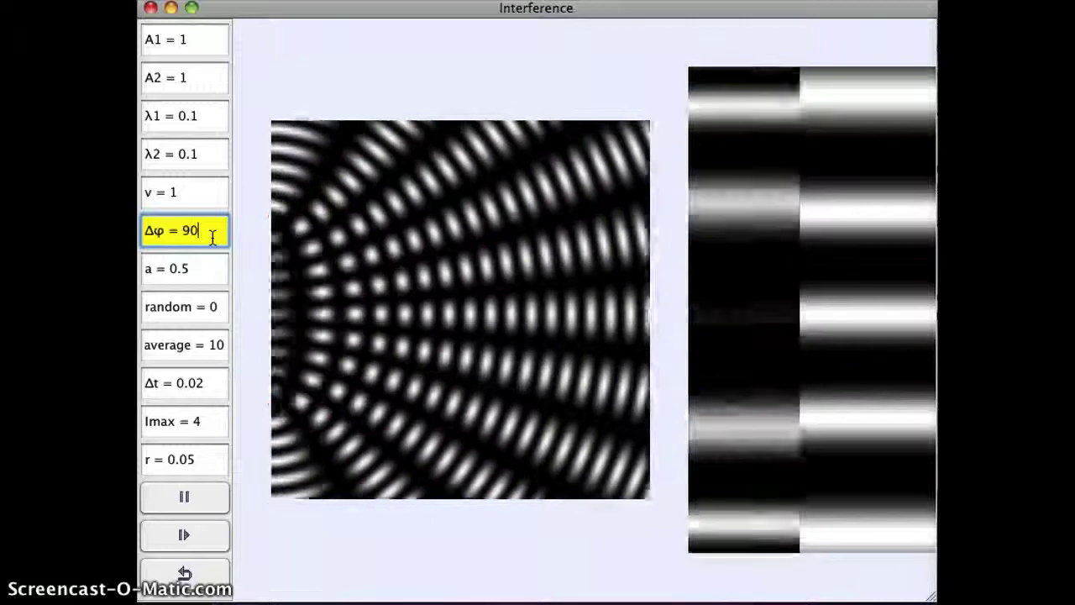
pyautogui.press('Return')
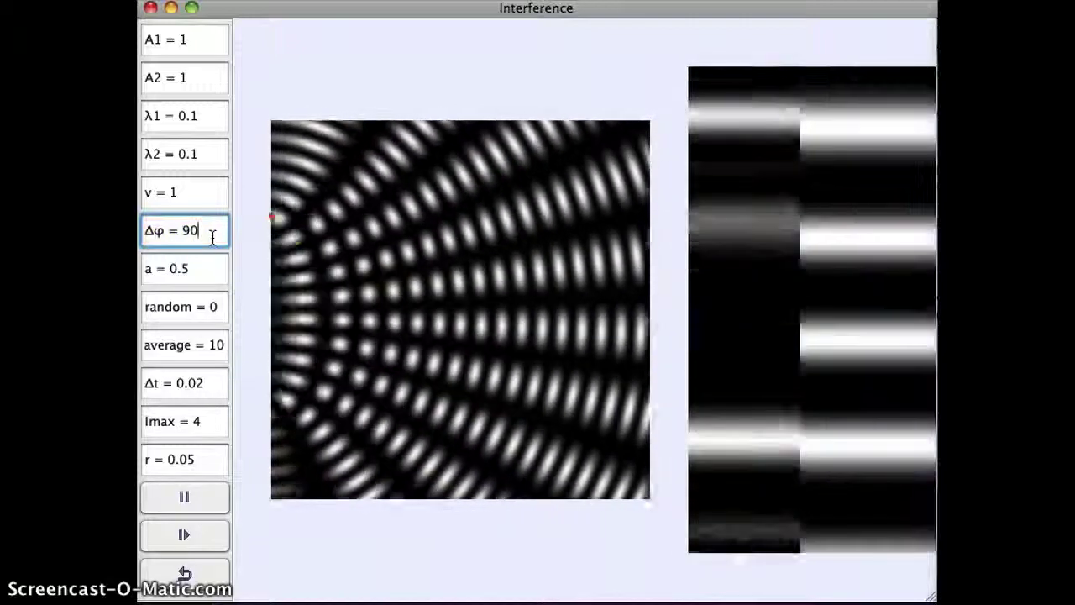
pyautogui.moveTo(273, 216); pyautogui.dragTo(261, 403)
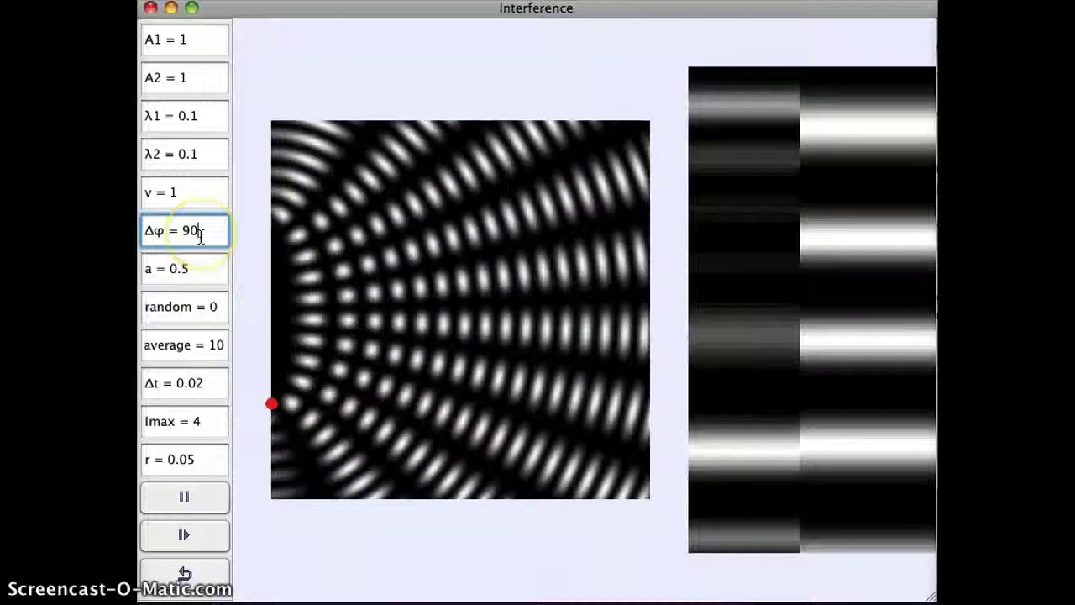
# Reset Δφ to 0, then set it to 180 so the centre turns dark.
pyautogui.press('BackSpace')
pyautogui.press('BackSpace')
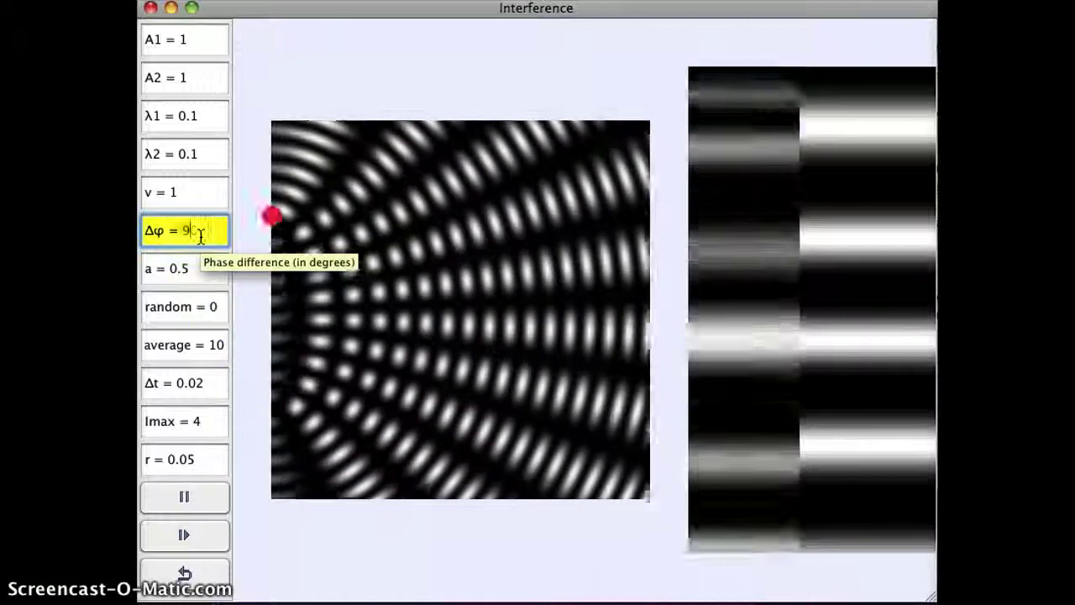
pyautogui.write('0')
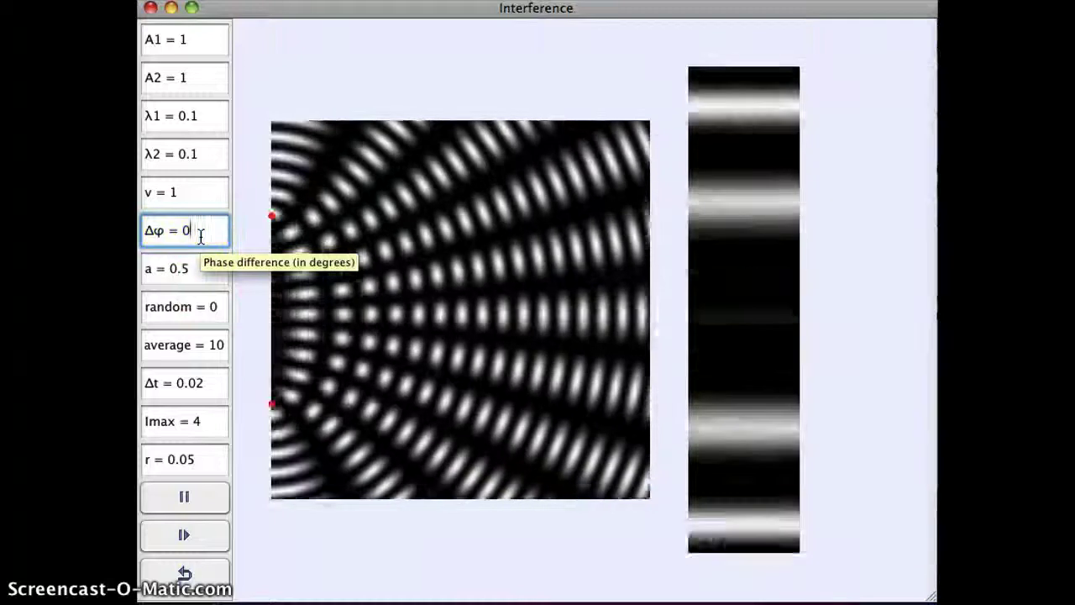
pyautogui.press('Return')
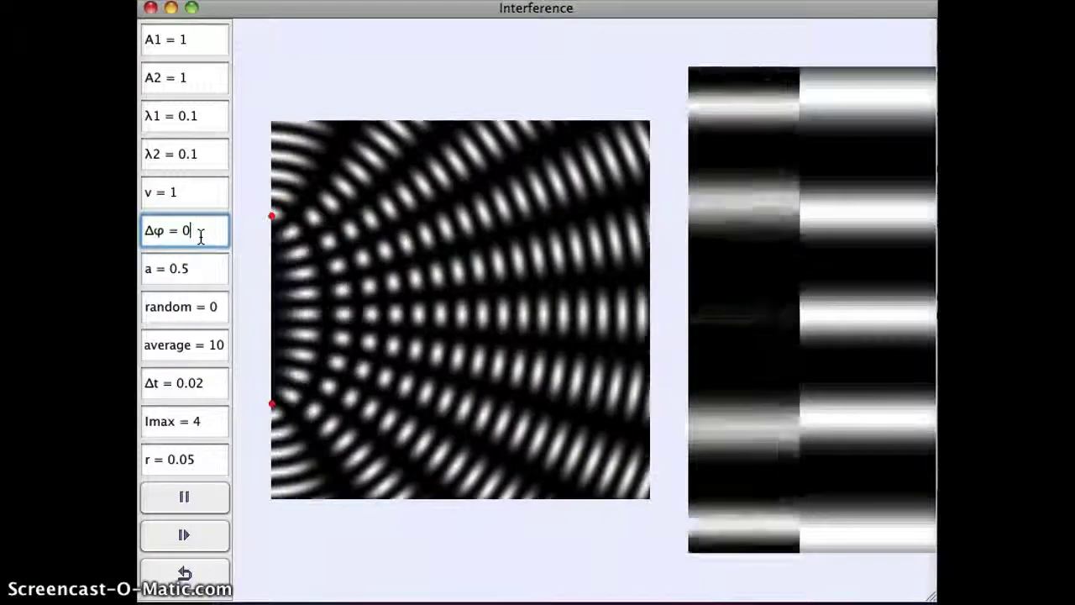
pyautogui.press('BackSpace')
pyautogui.write('180')
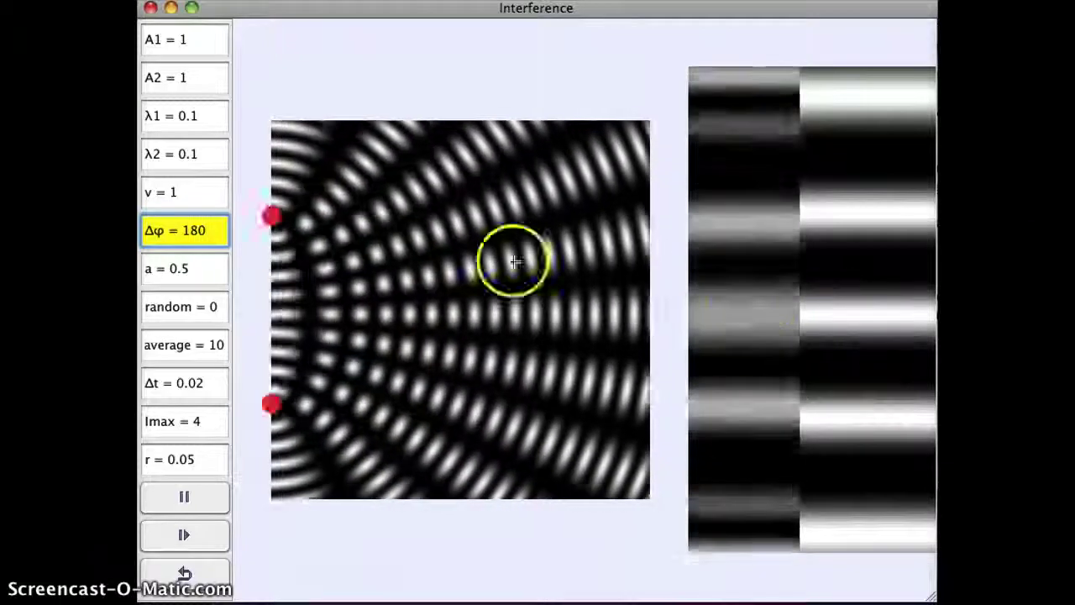
pyautogui.click(386, 233)
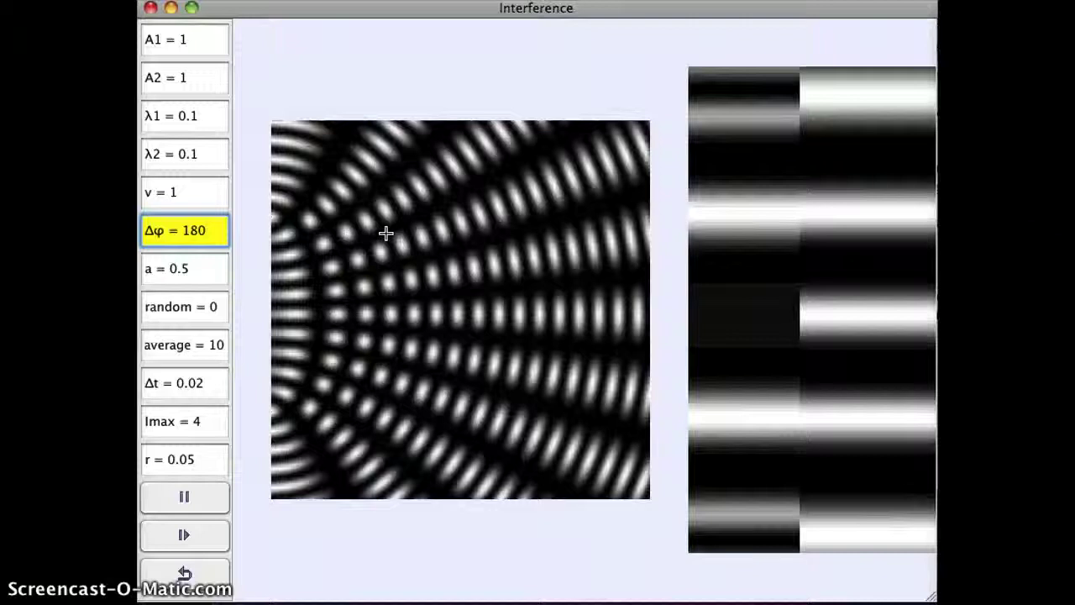
pyautogui.press('Return')
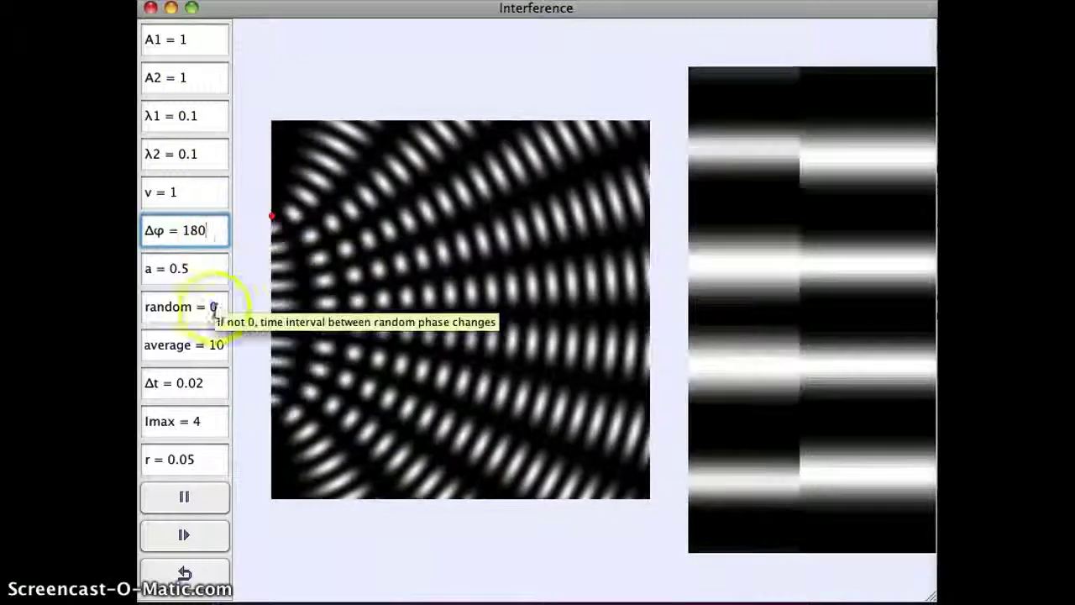
# Set the random phase interval to 8.
pyautogui.click(213, 308)
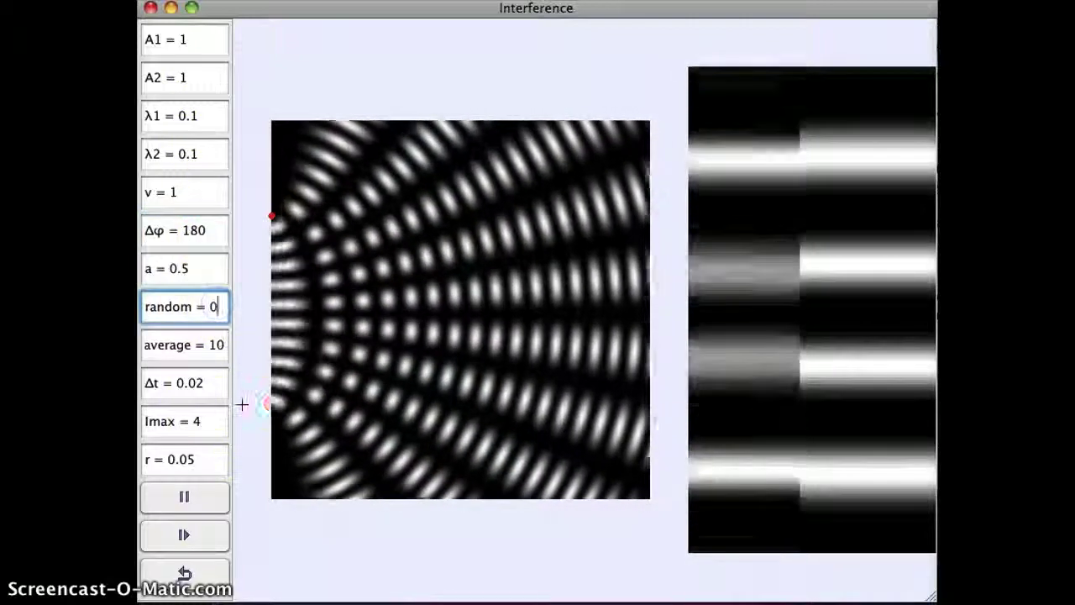
pyautogui.press('BackSpace')
pyautogui.write('8')
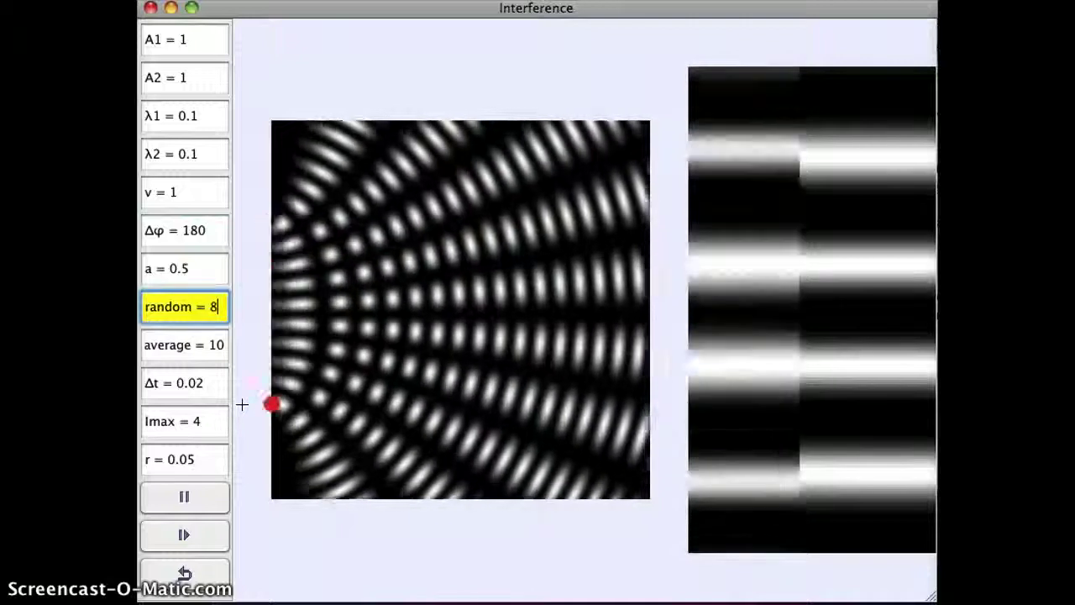
pyautogui.press('Return')
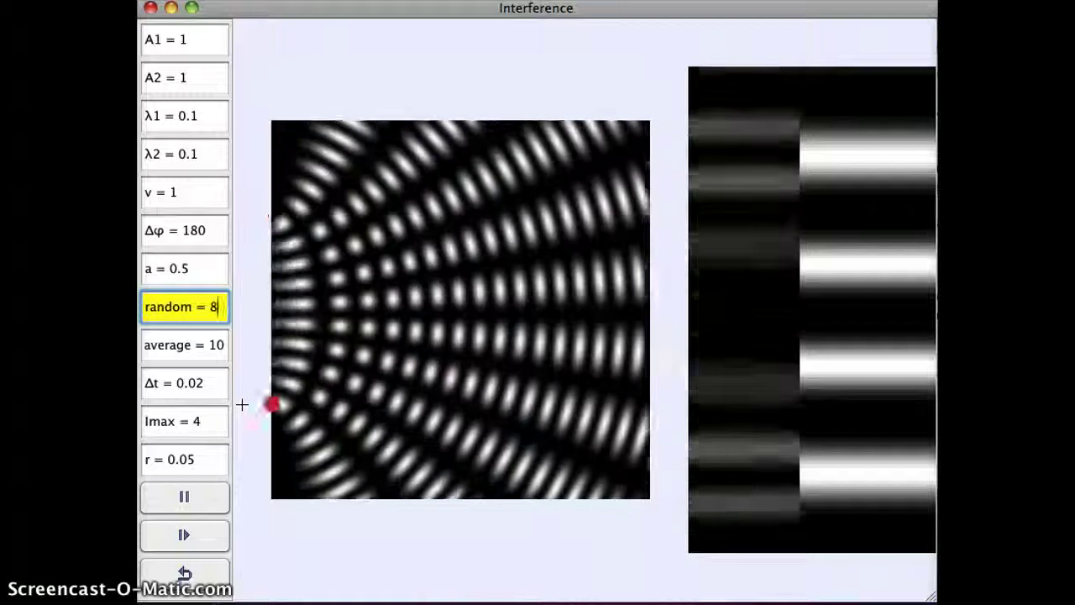
# Reset both Δφ and random to 0 to bring back the bright central fringe.
pyautogui.doubleClick(199, 230)
pyautogui.write('0')
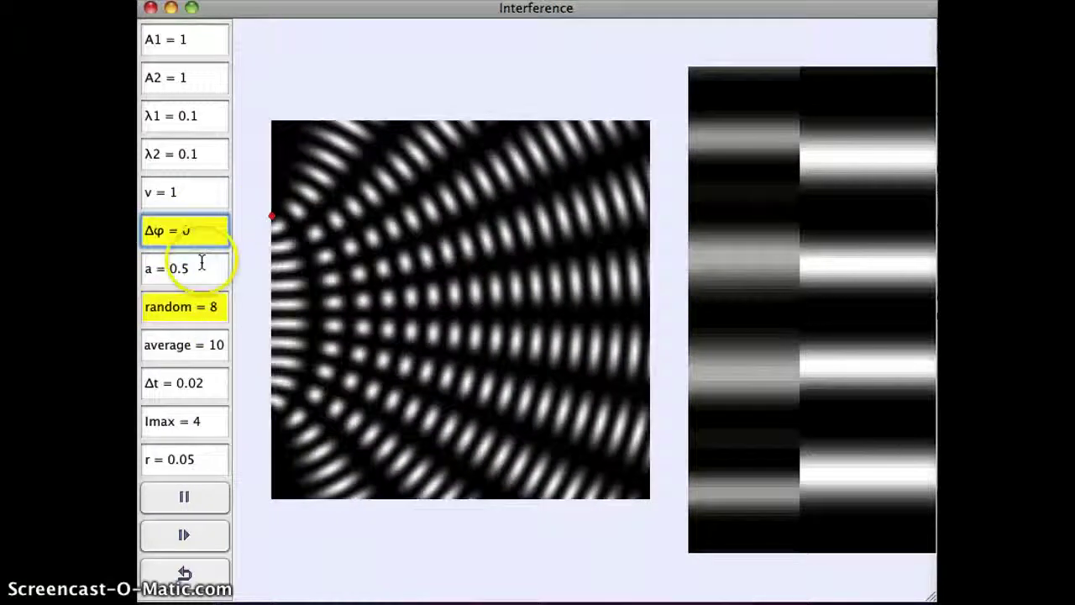
pyautogui.doubleClick(214, 307)
pyautogui.write('0')
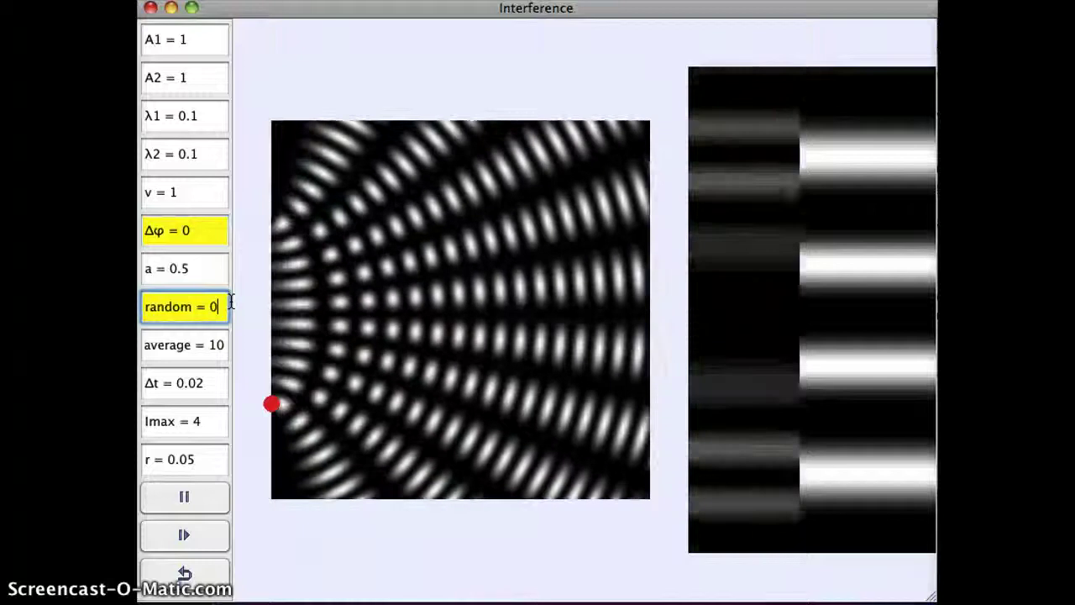
pyautogui.press('Return')
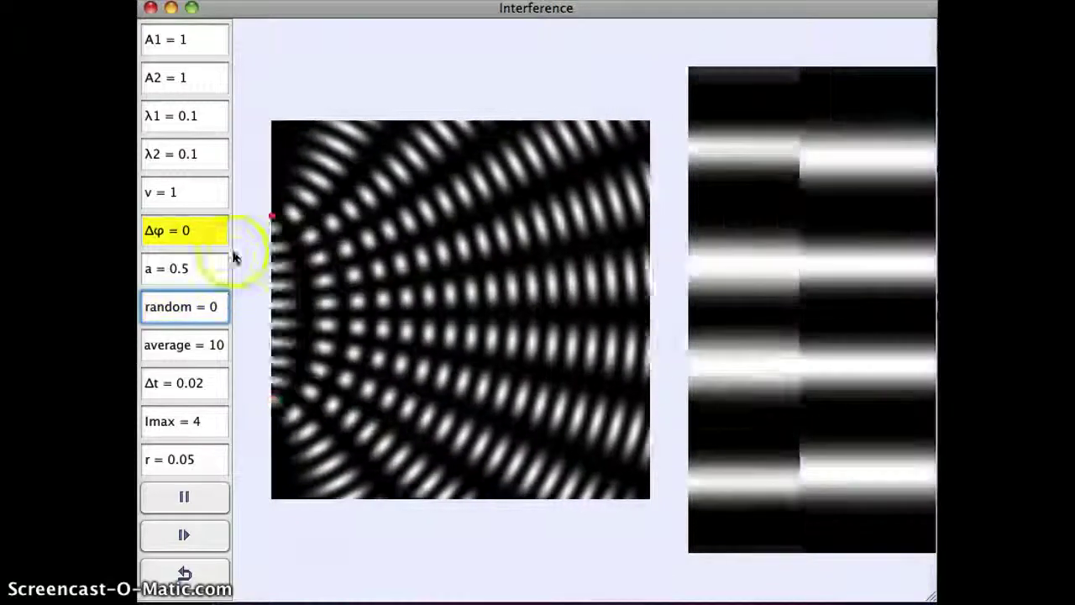
pyautogui.click(211, 230)
pyautogui.press('Return')
pyautogui.moveTo(276, 263)
pyautogui.mouseDown()
pyautogui.moveTo(276, 251)
pyautogui.moveTo(277, 405)
pyautogui.mouseUp()
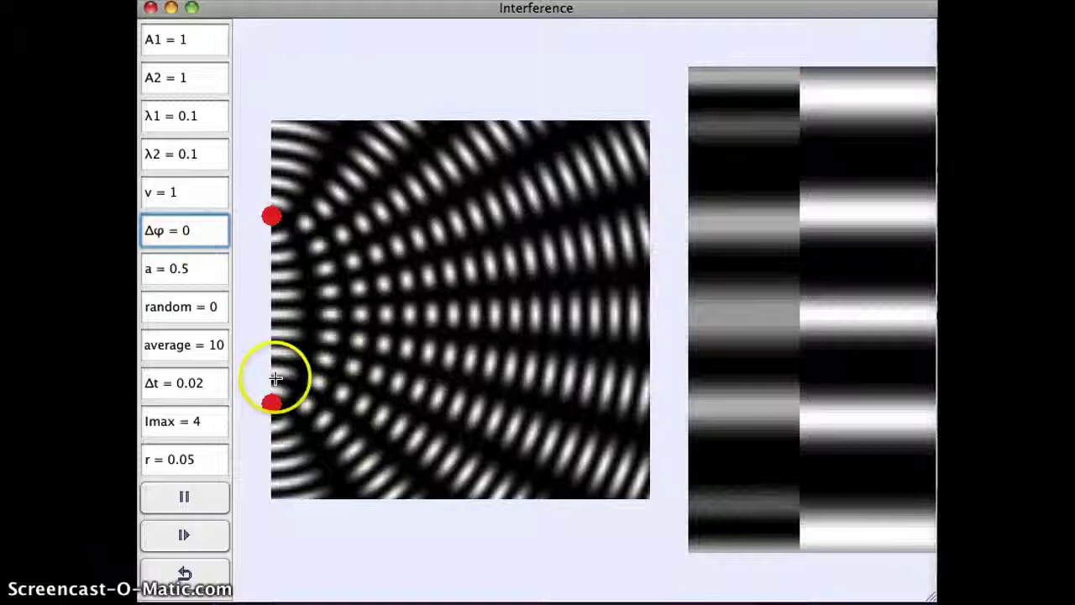
pyautogui.click(221, 307)
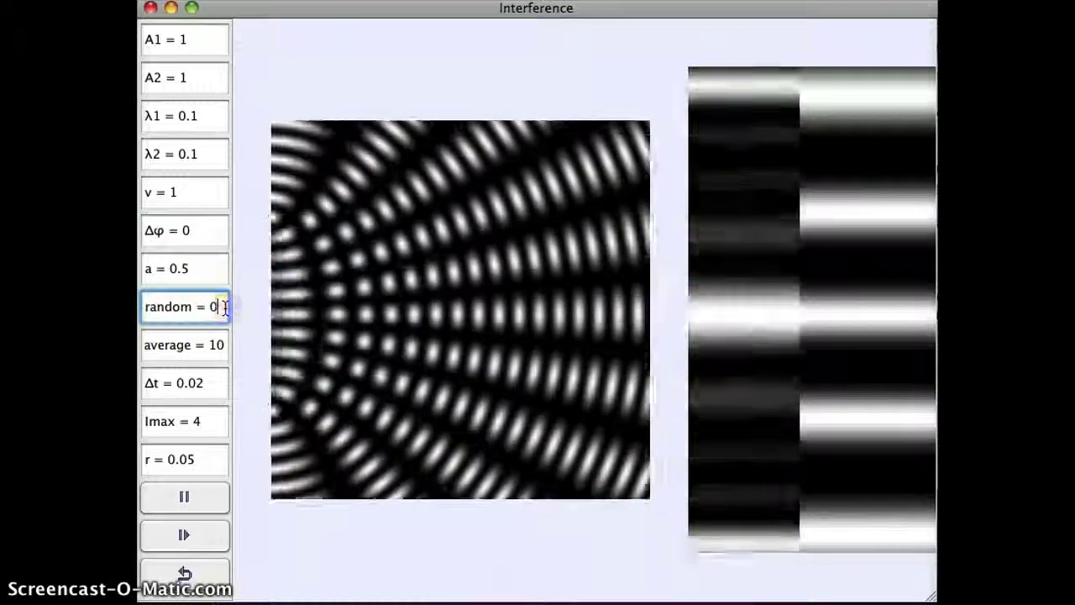
# Set the random interval to 8, then change it to 6 so the bands jump around.
pyautogui.press('BackSpace')
pyautogui.write('8')
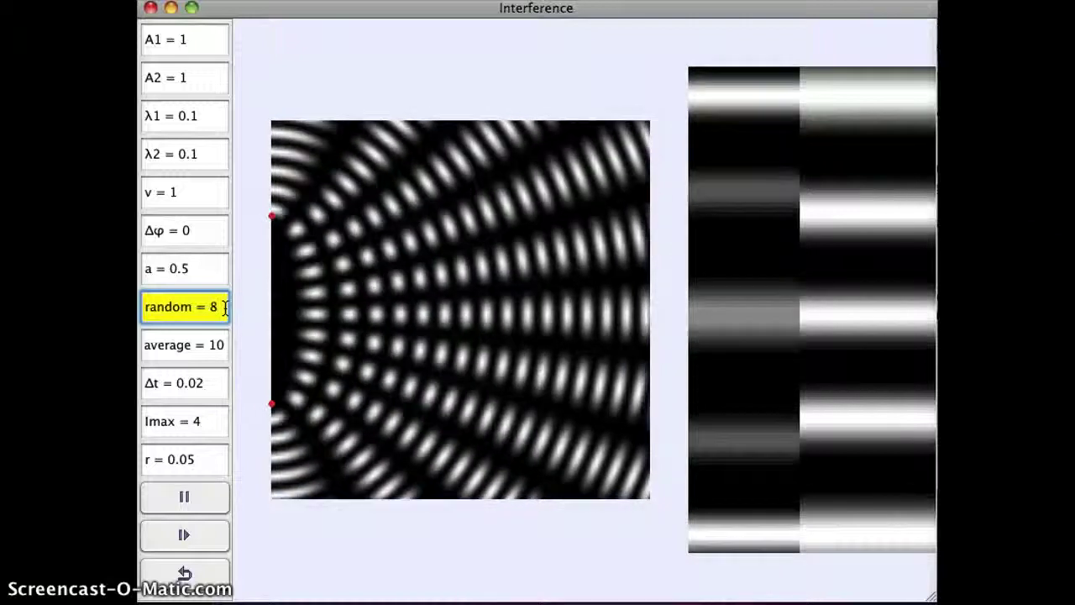
pyautogui.press('Return')
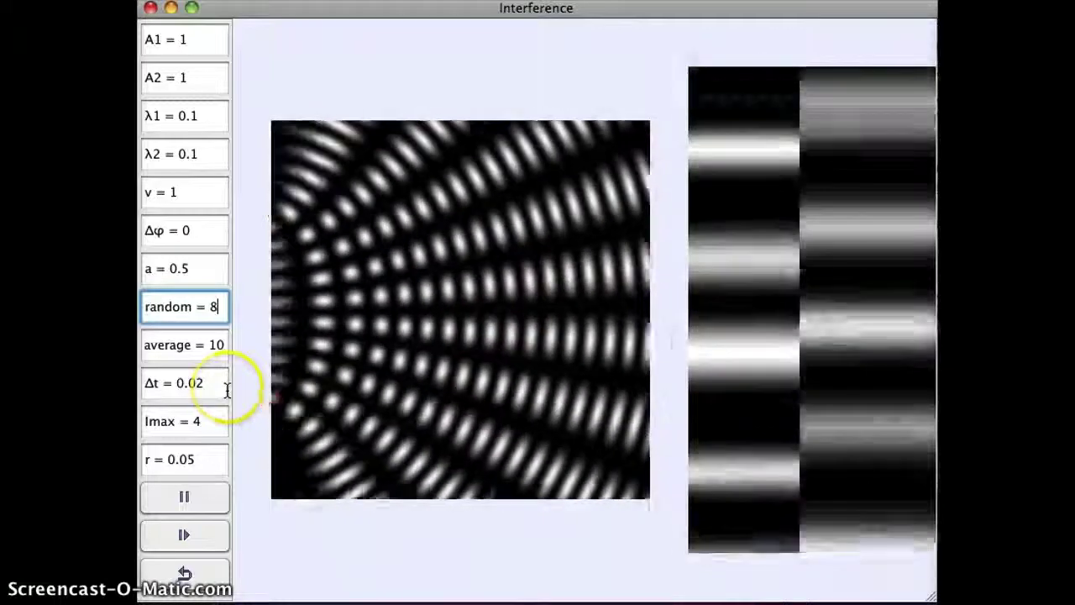
pyautogui.press('BackSpace')
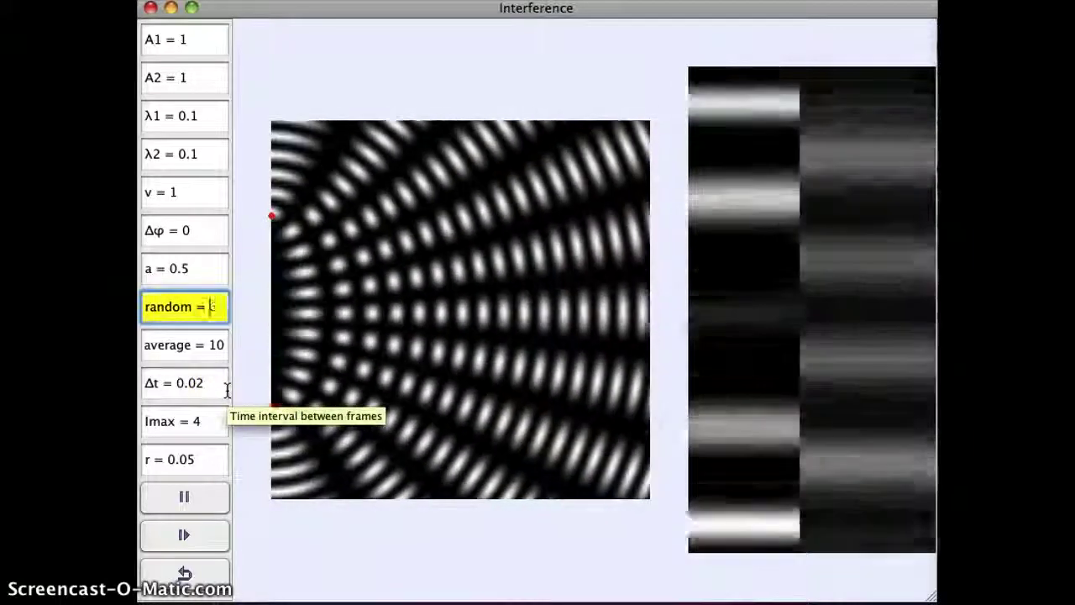
pyautogui.write('6')
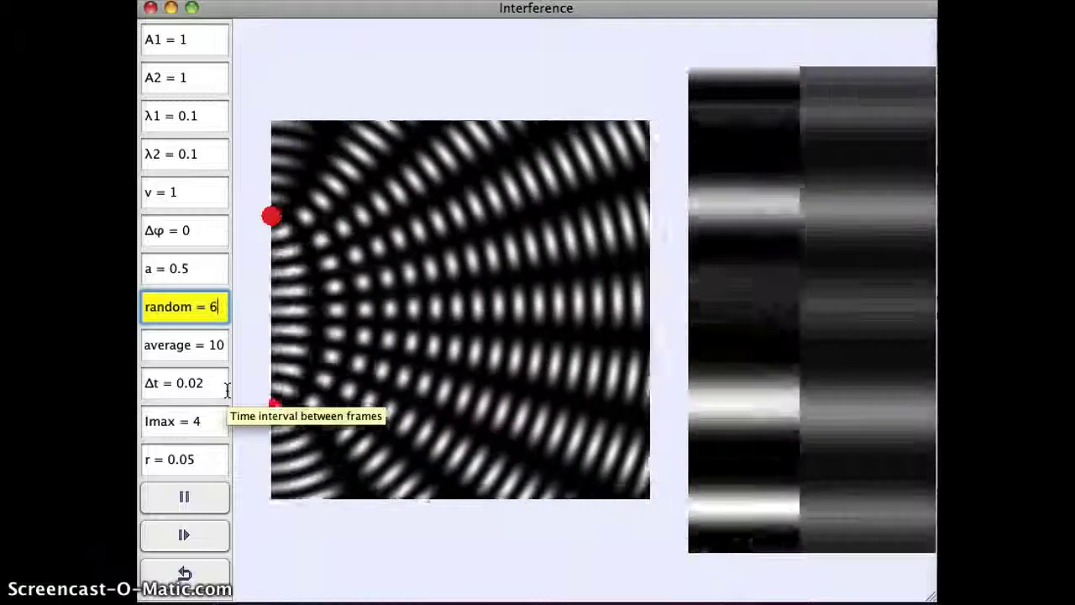
pyautogui.press('Return')
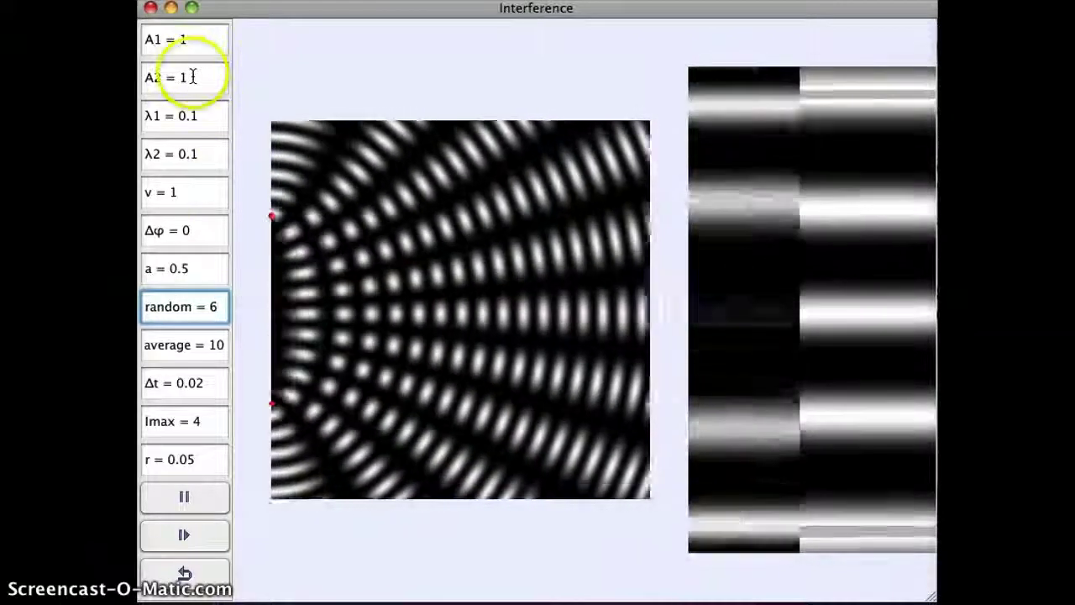
# Clear A2 to 0 and turn random phase changes off with an interval of 0.
pyautogui.click(191, 76)
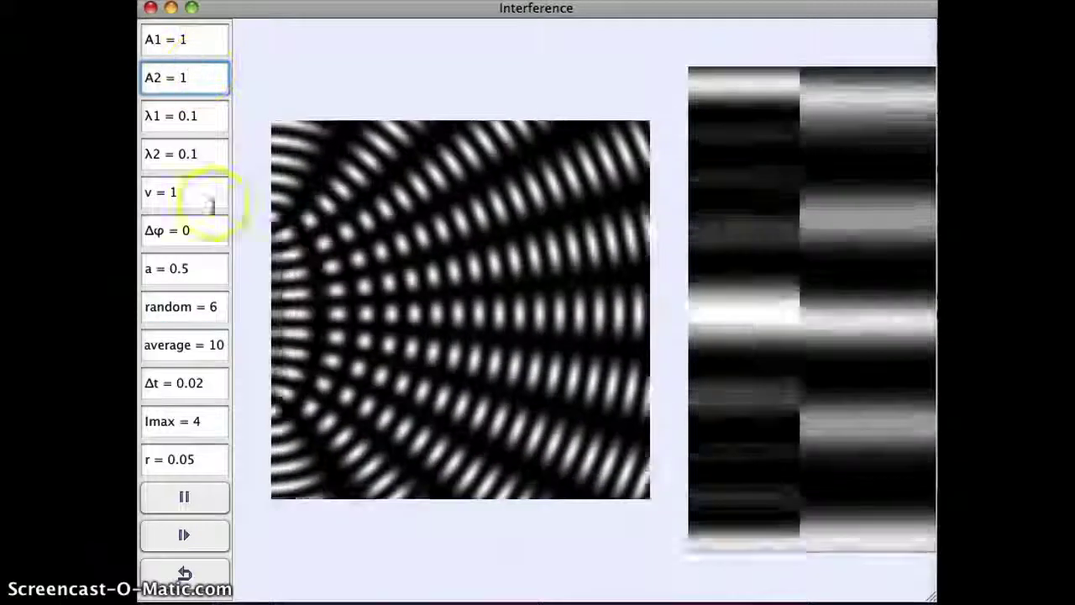
pyautogui.press('BackSpace')
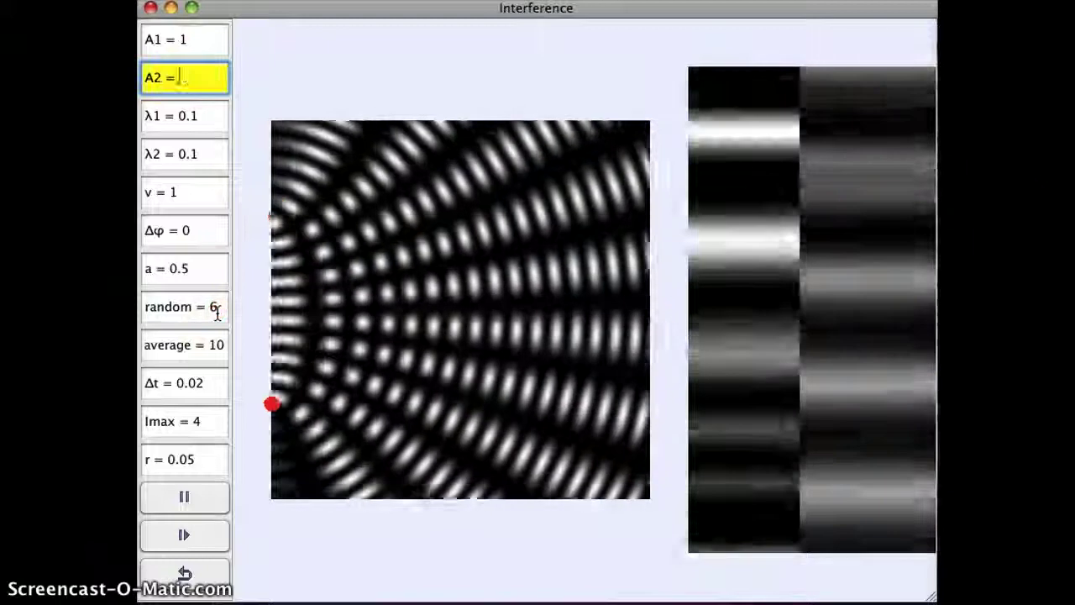
pyautogui.write('0')
pyautogui.click(217, 309)
pyautogui.press('BackSpace')
pyautogui.write('0')
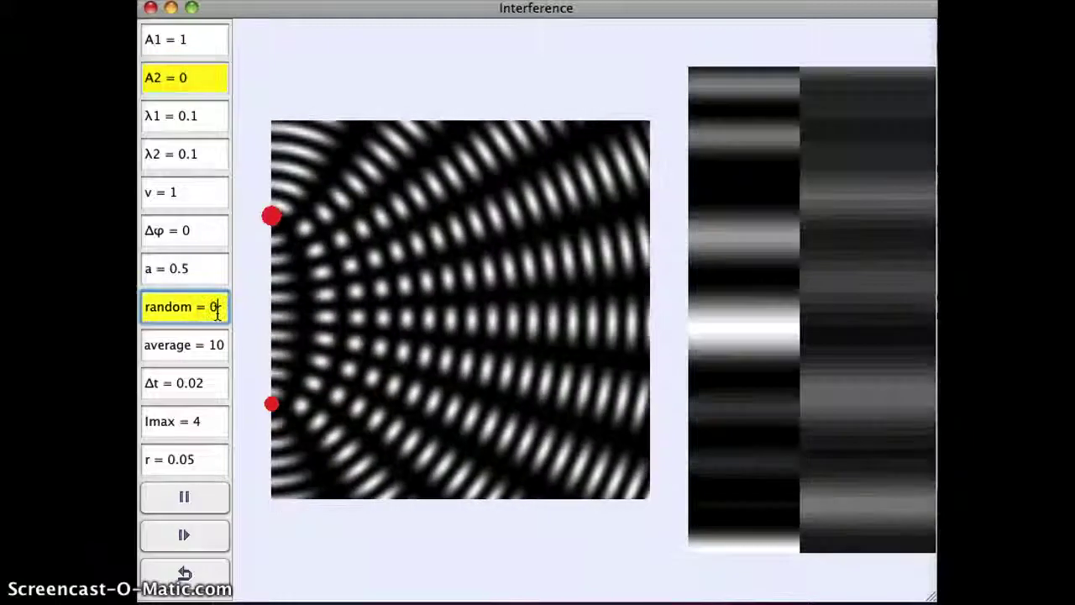
pyautogui.press('Return')
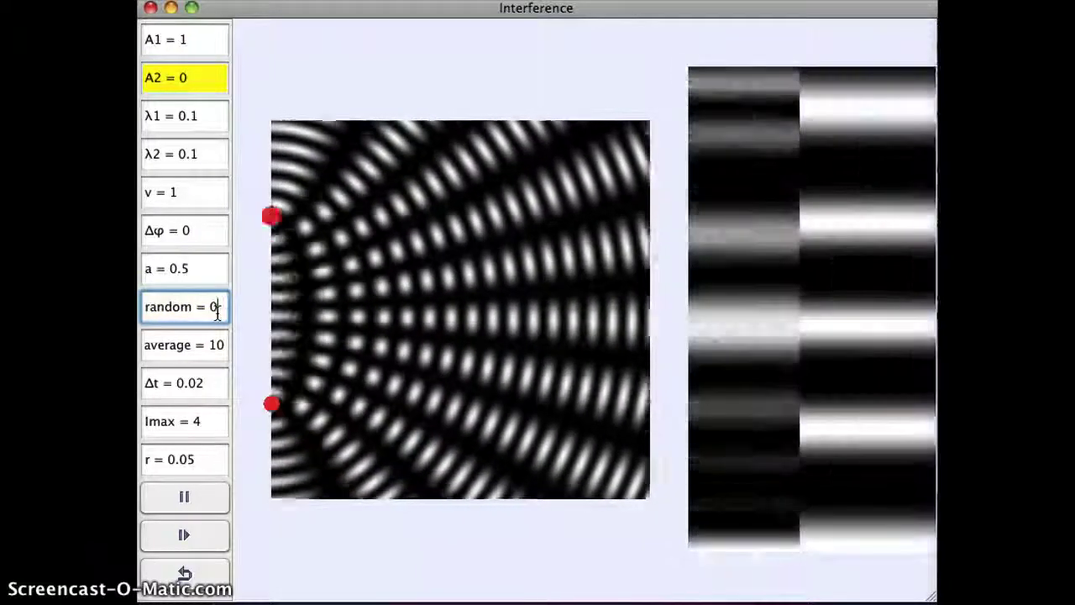
# Raise the second source's amplitude A2 to 2.
pyautogui.click(198, 77)
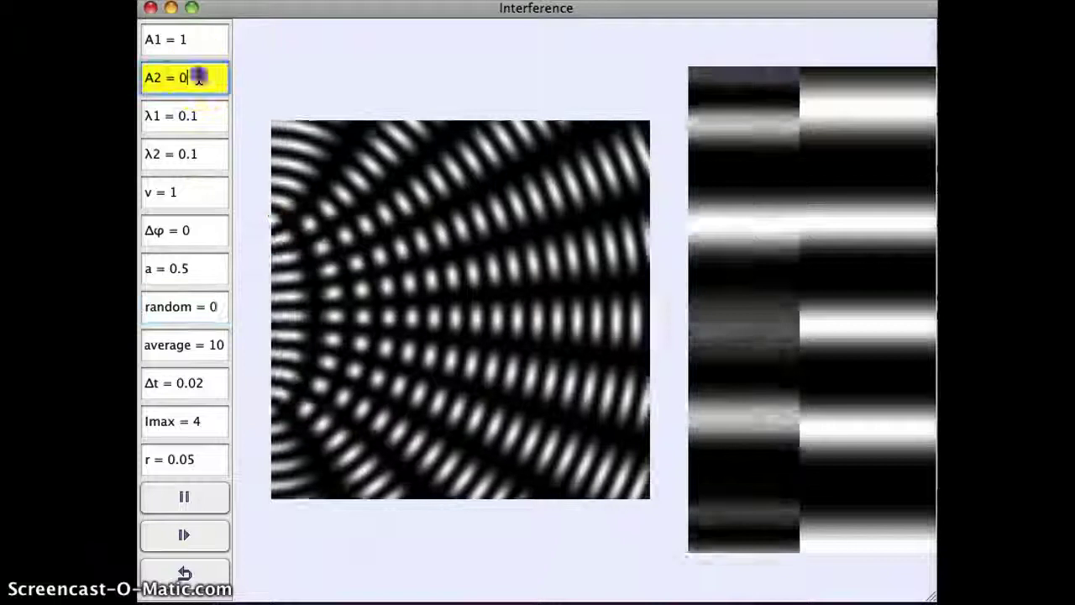
pyautogui.press('BackSpace')
pyautogui.write('2')
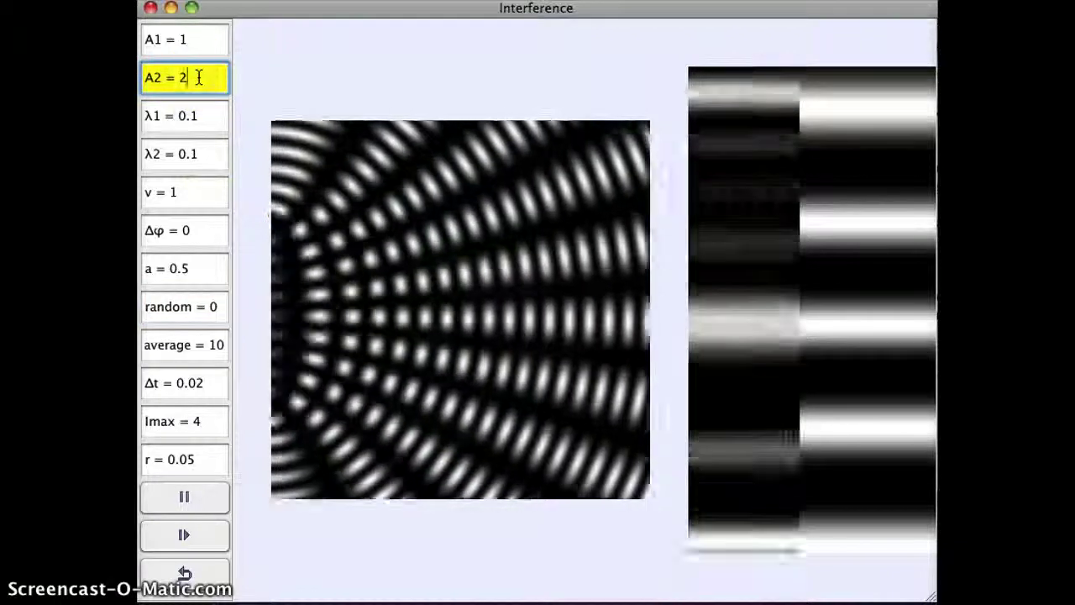
pyautogui.press('Return')
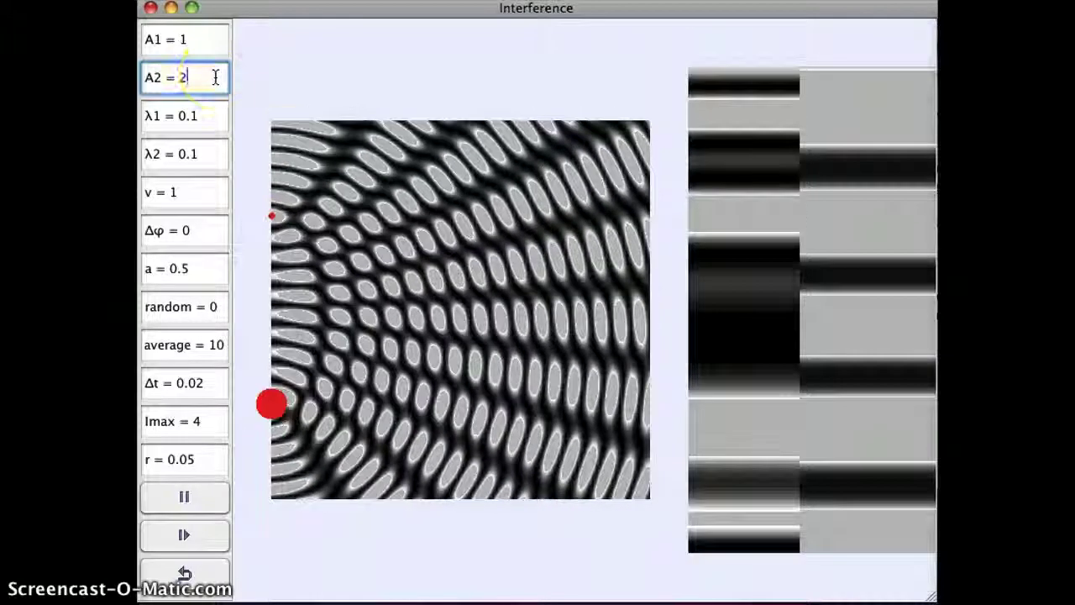
# Set A2 to 3 for a grey pattern with dark wavy fringes.
pyautogui.press('BackSpace')
pyautogui.write('3')
pyautogui.press('Return')
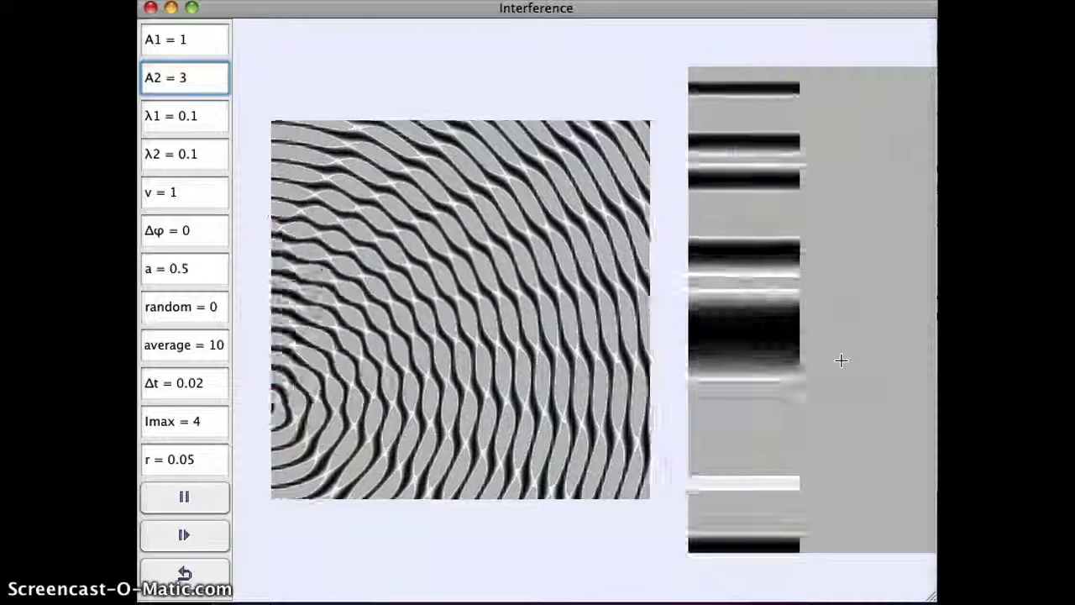
# Inspect the wave field and screen pattern, then pause the animation.
pyautogui.click(435, 409)
pyautogui.moveTo(262, 383); pyautogui.dragTo(271, 406)
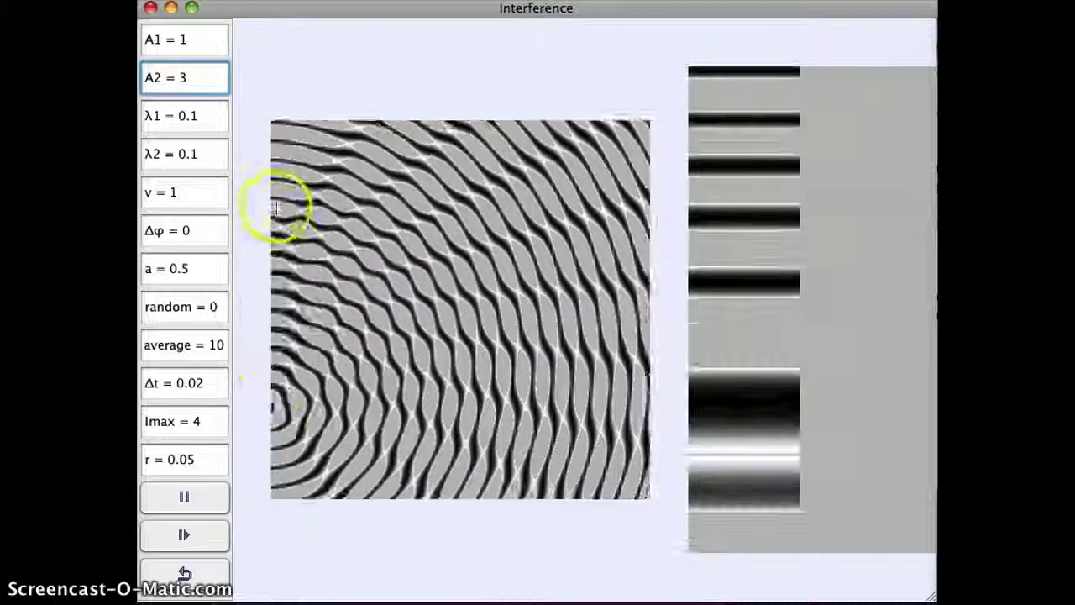
pyautogui.moveTo(276, 204); pyautogui.dragTo(249, 236)
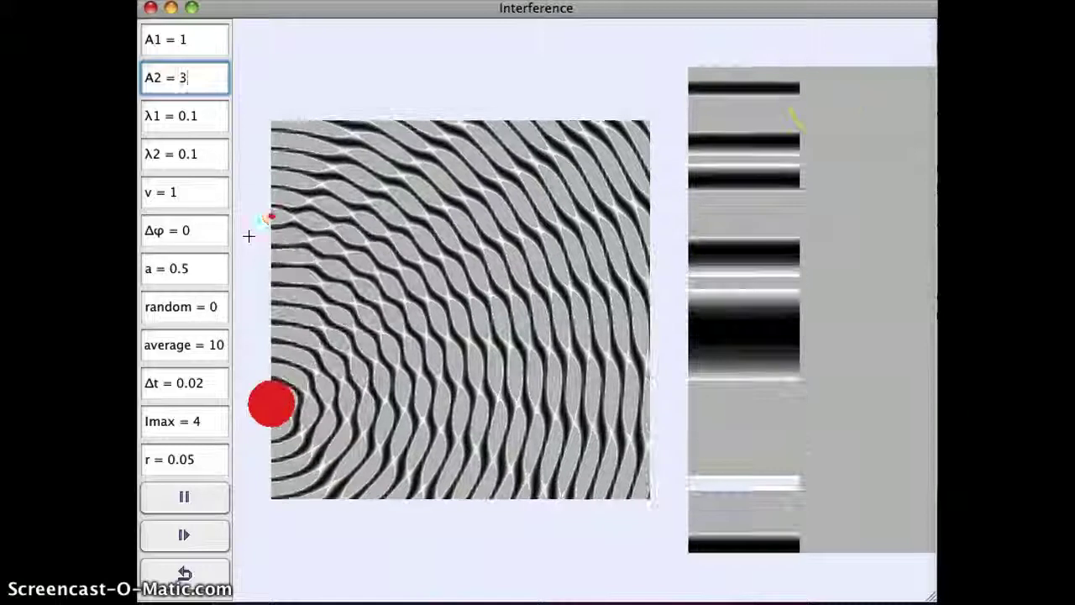
pyautogui.moveTo(823, 101); pyautogui.dragTo(278, 508)
pyautogui.click(286, 537)
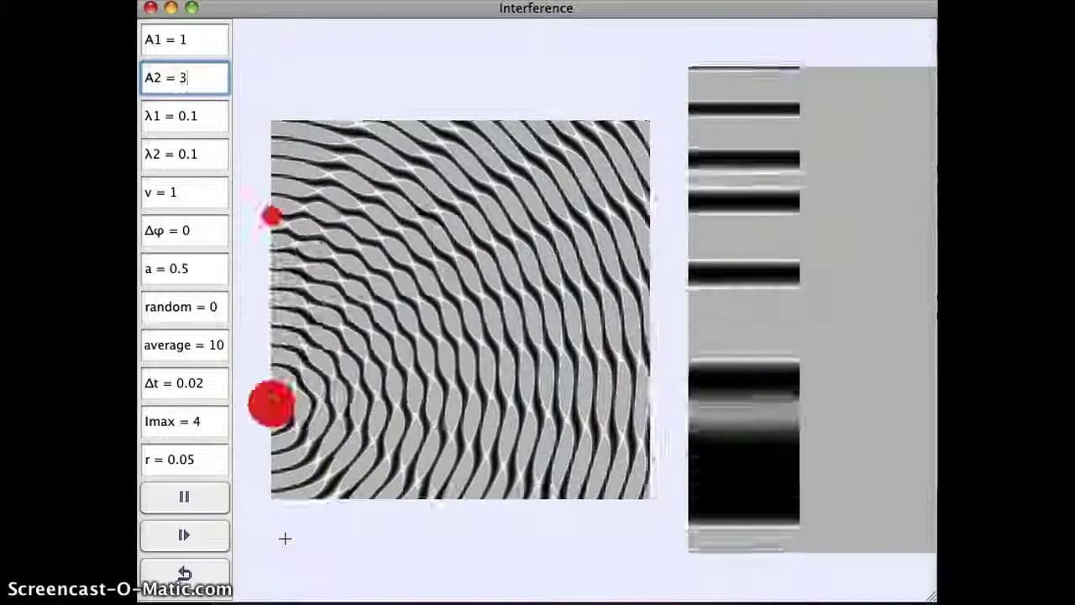
pyautogui.click(181, 496)
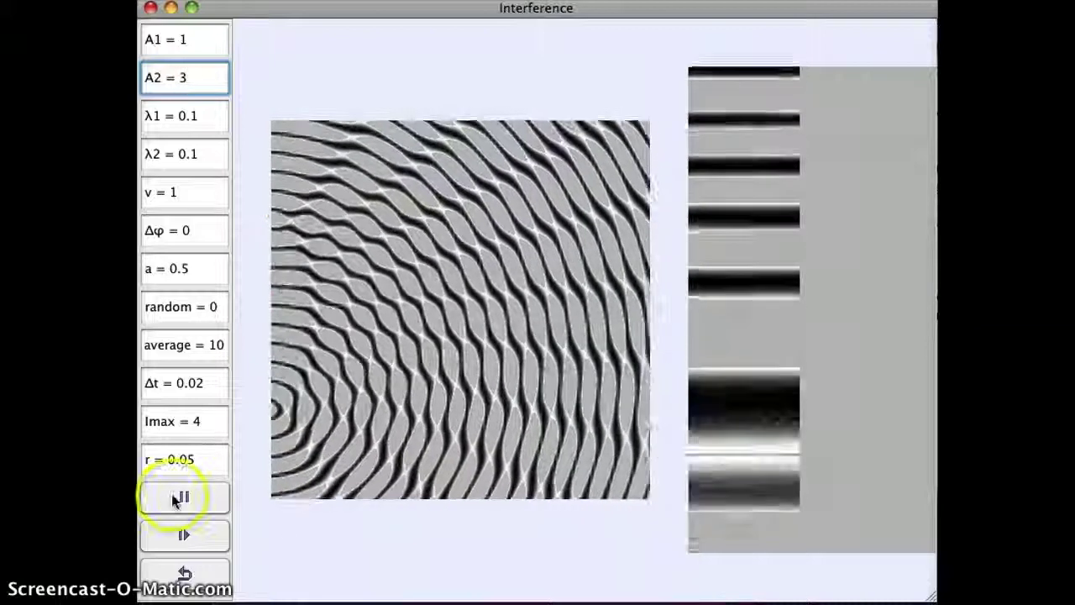